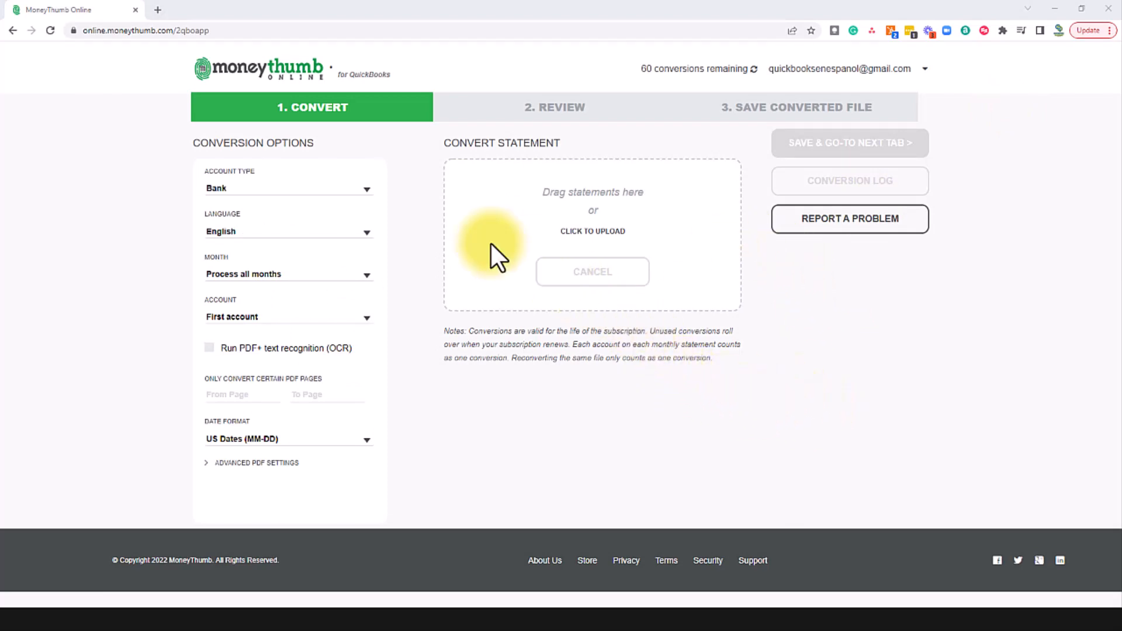
left_click(367, 192)
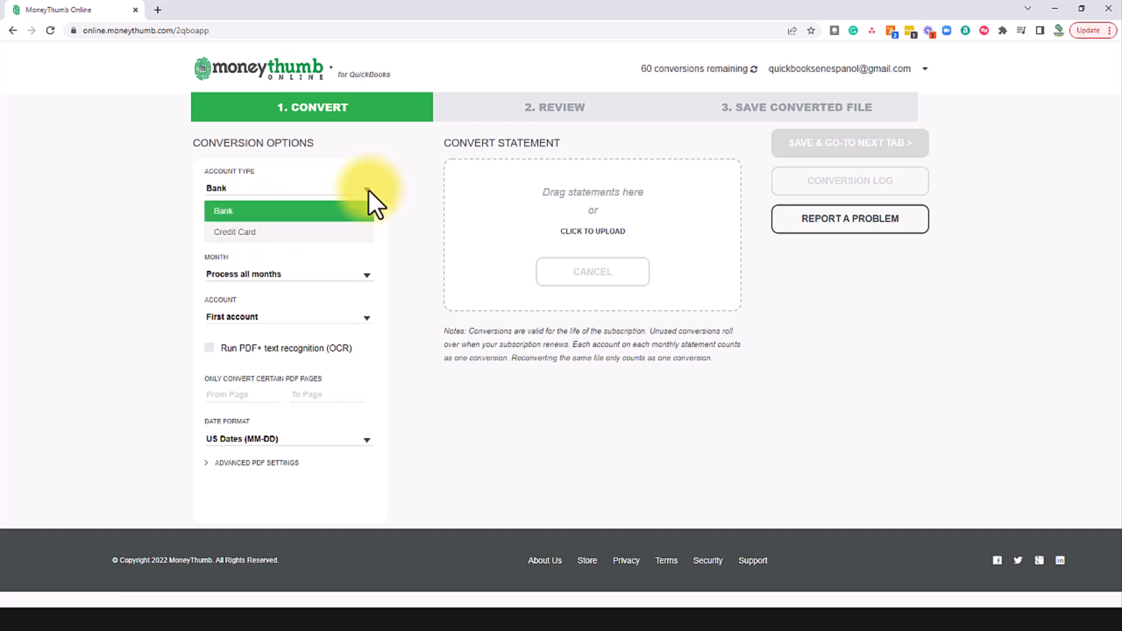
left_click(361, 196)
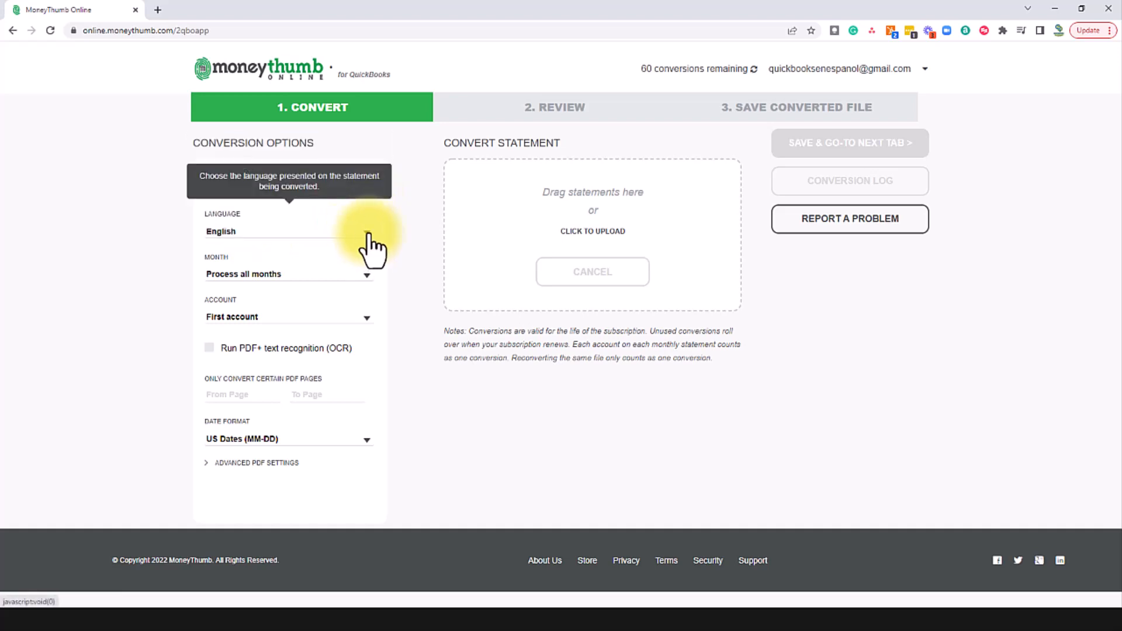
left_click(368, 233)
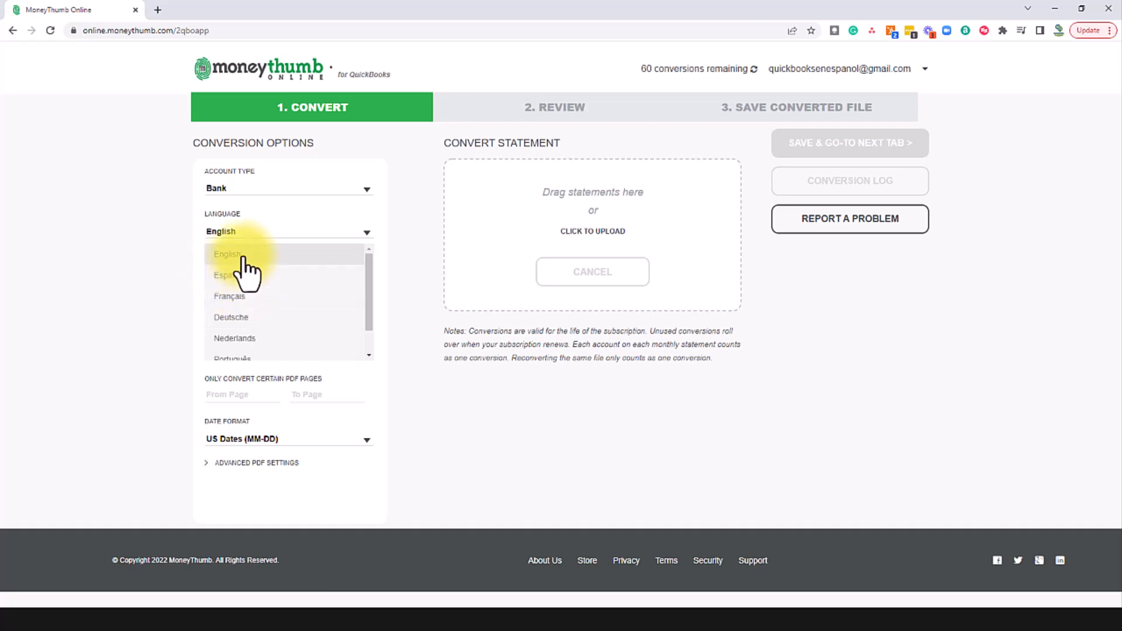
left_click(257, 266)
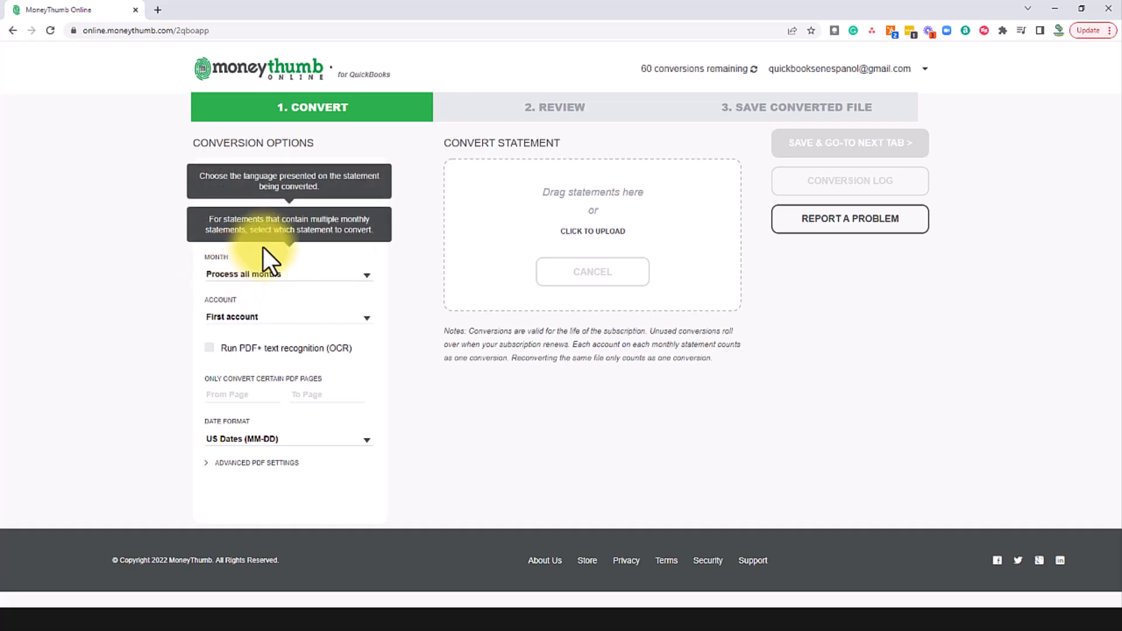
left_click(366, 275)
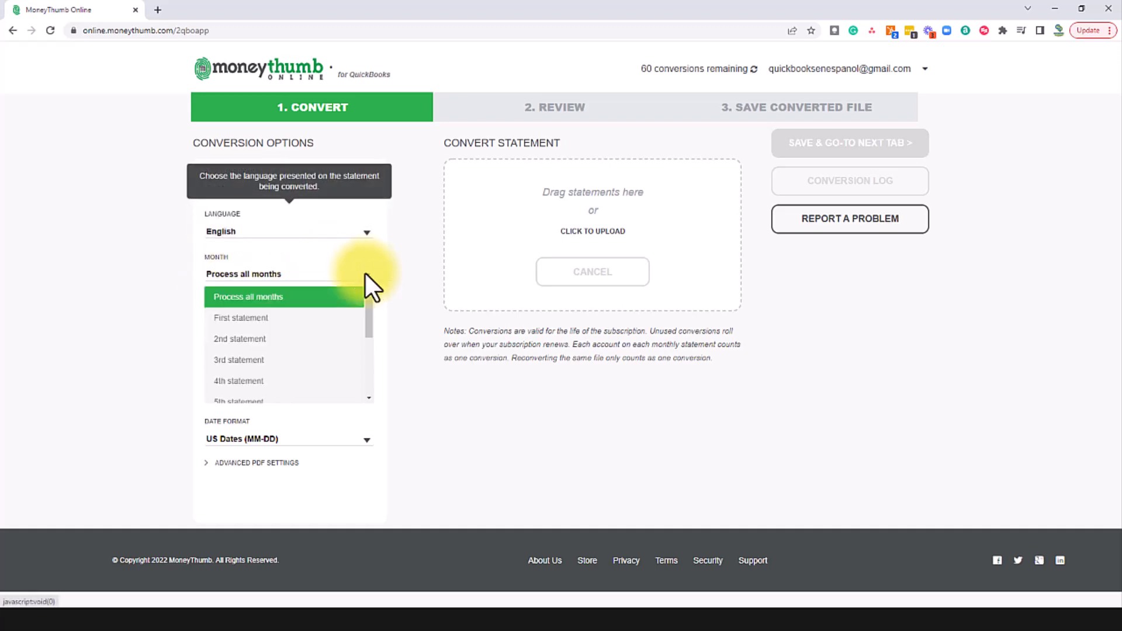
left_click(256, 298)
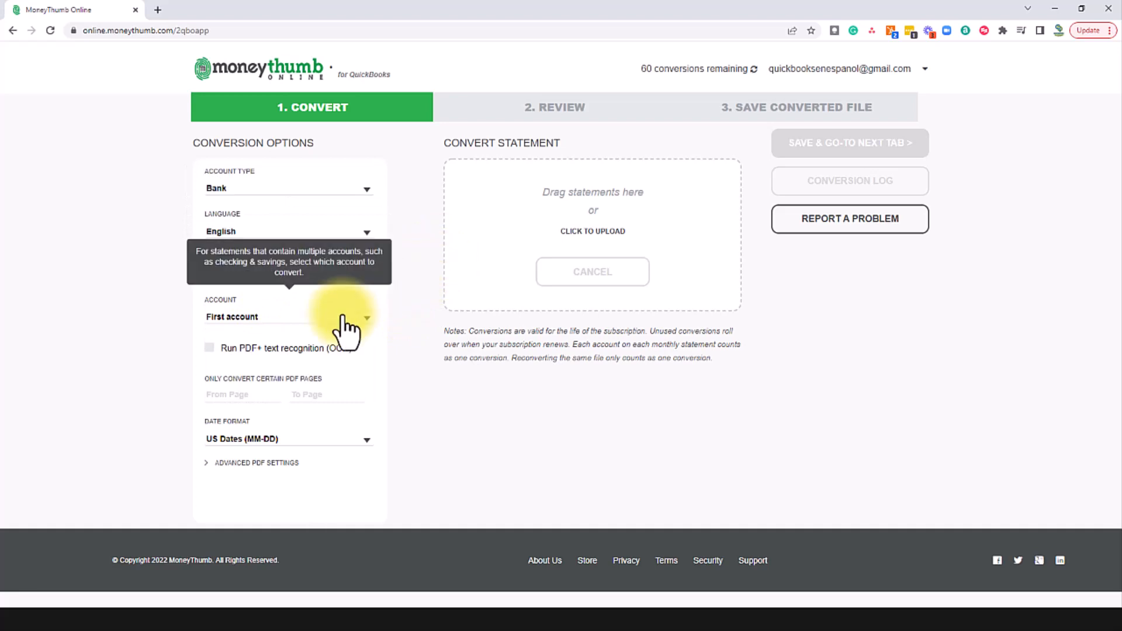
left_click(365, 319)
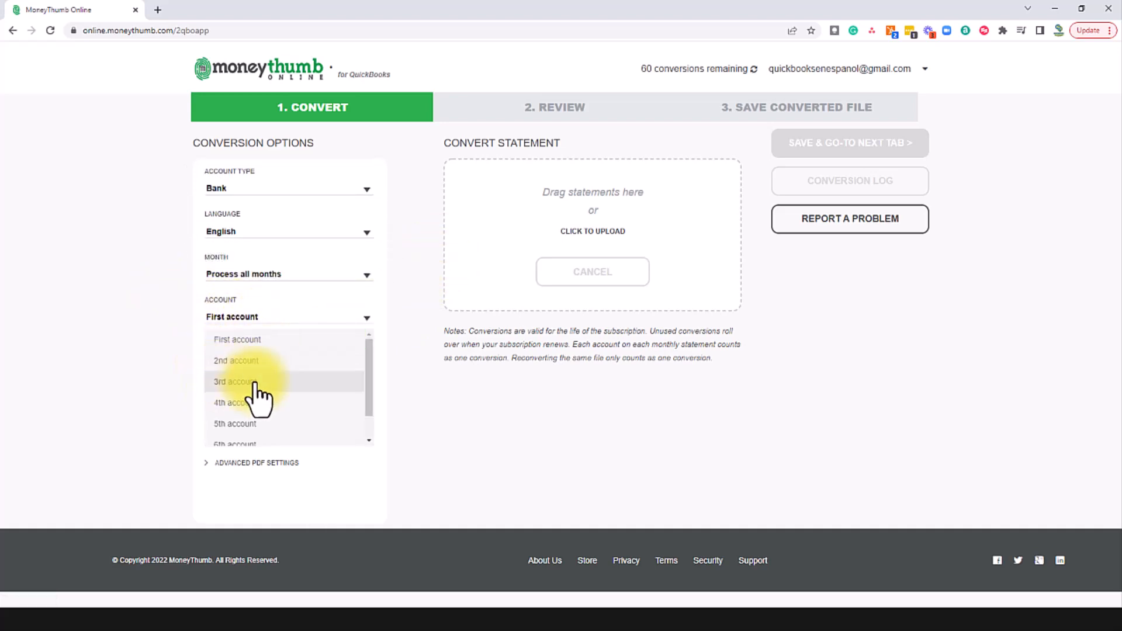
left_click(366, 318)
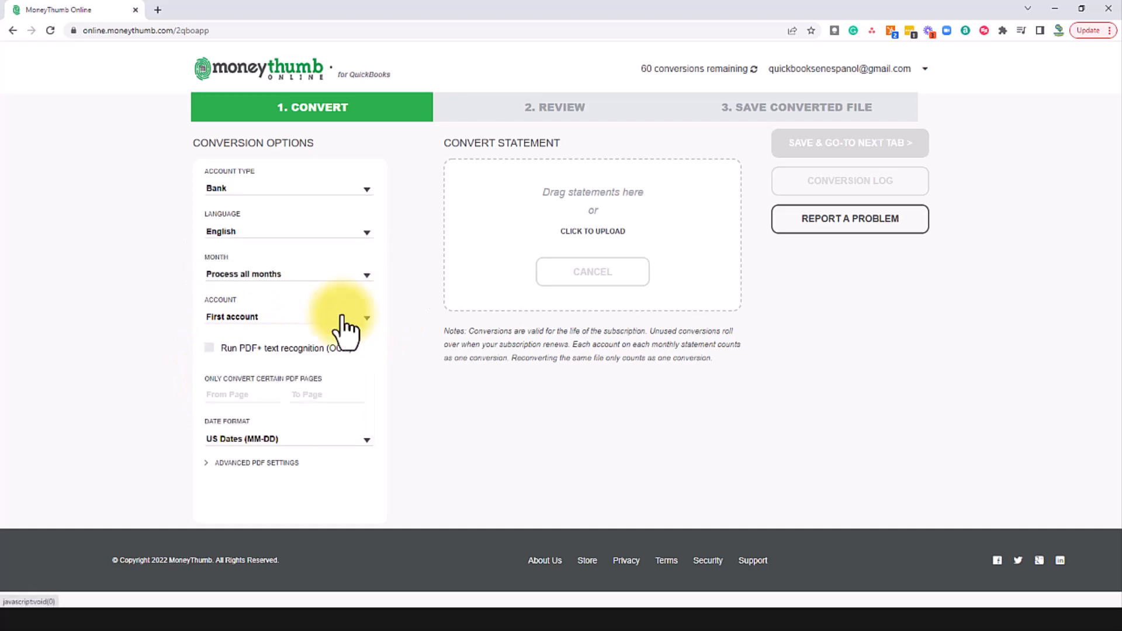
left_click(247, 319)
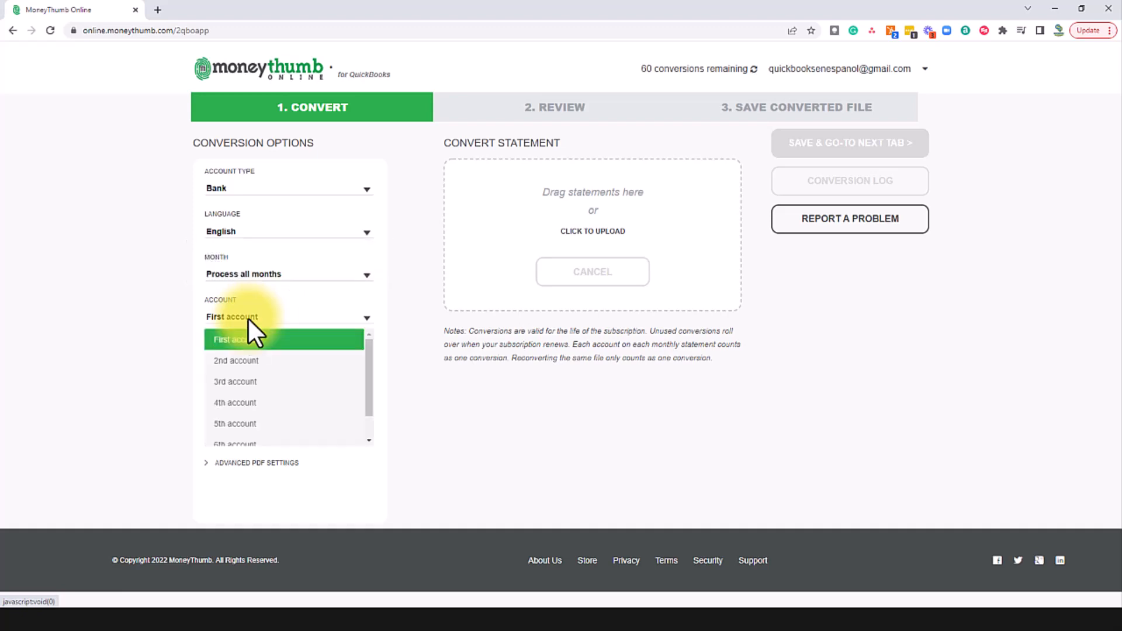
left_click(246, 364)
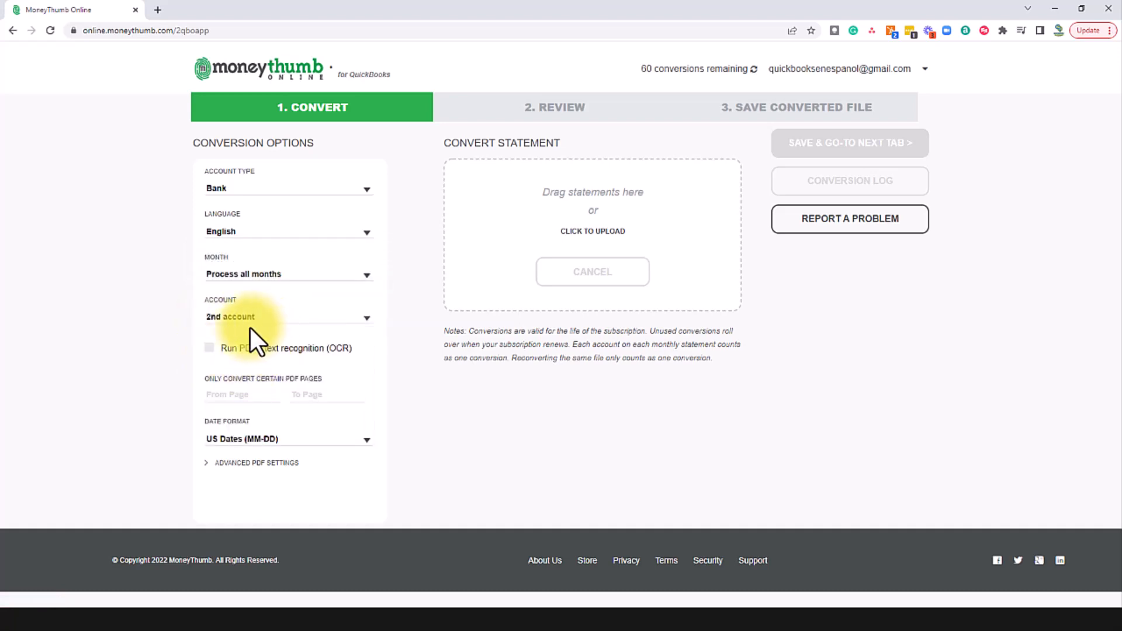
left_click(366, 319)
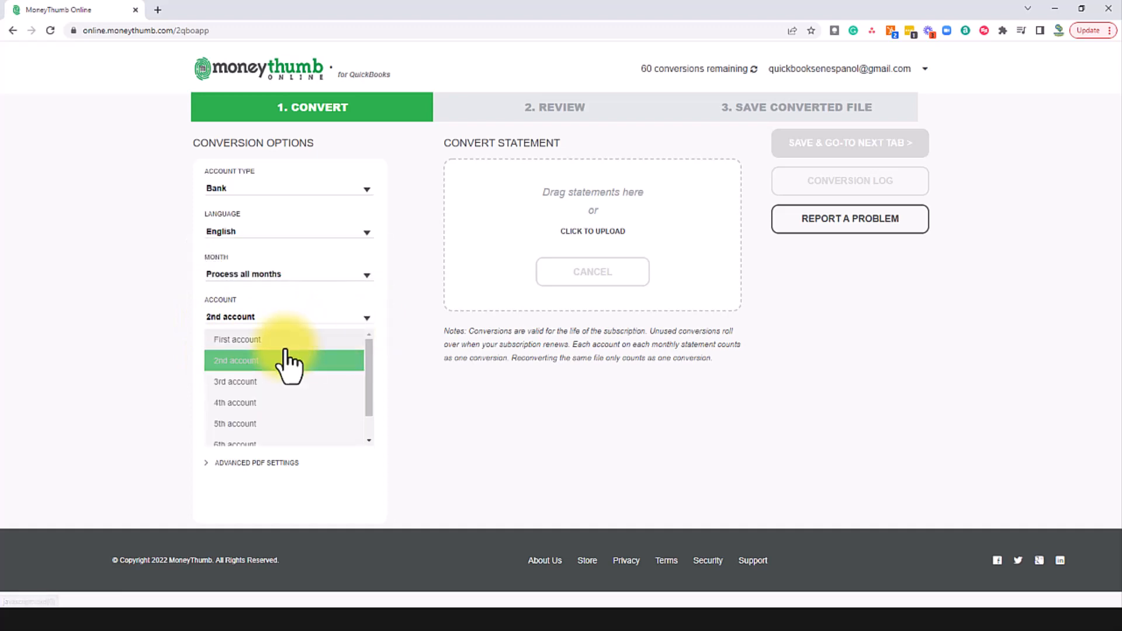
left_click(257, 340)
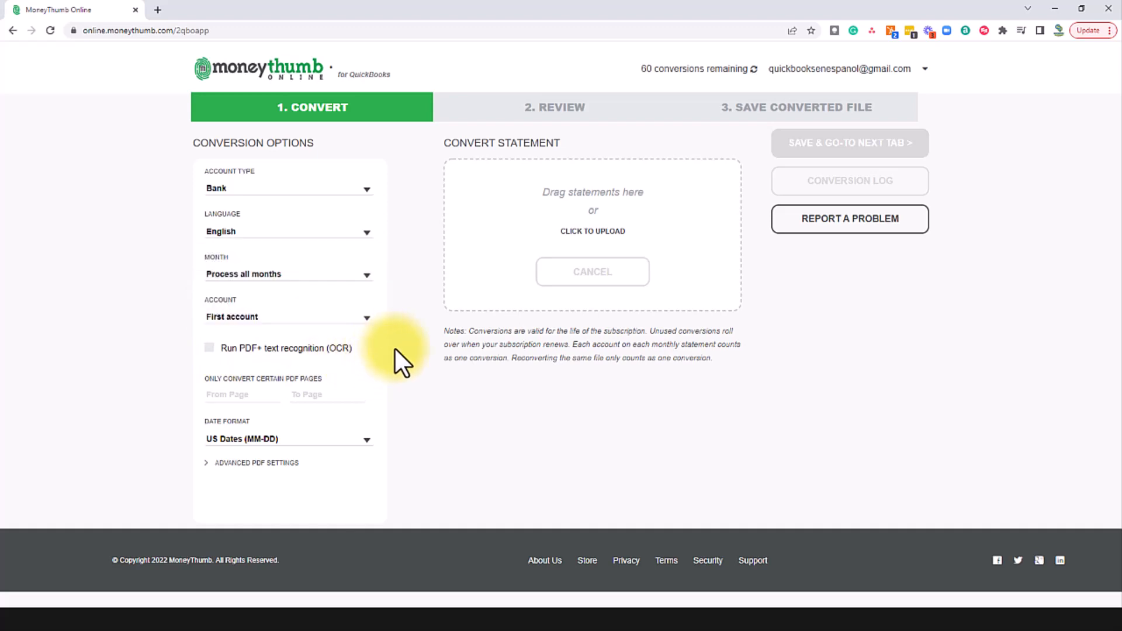
Step: Check the From Page and To Page fields and keep the US Dates date format
mouse_move(251, 345)
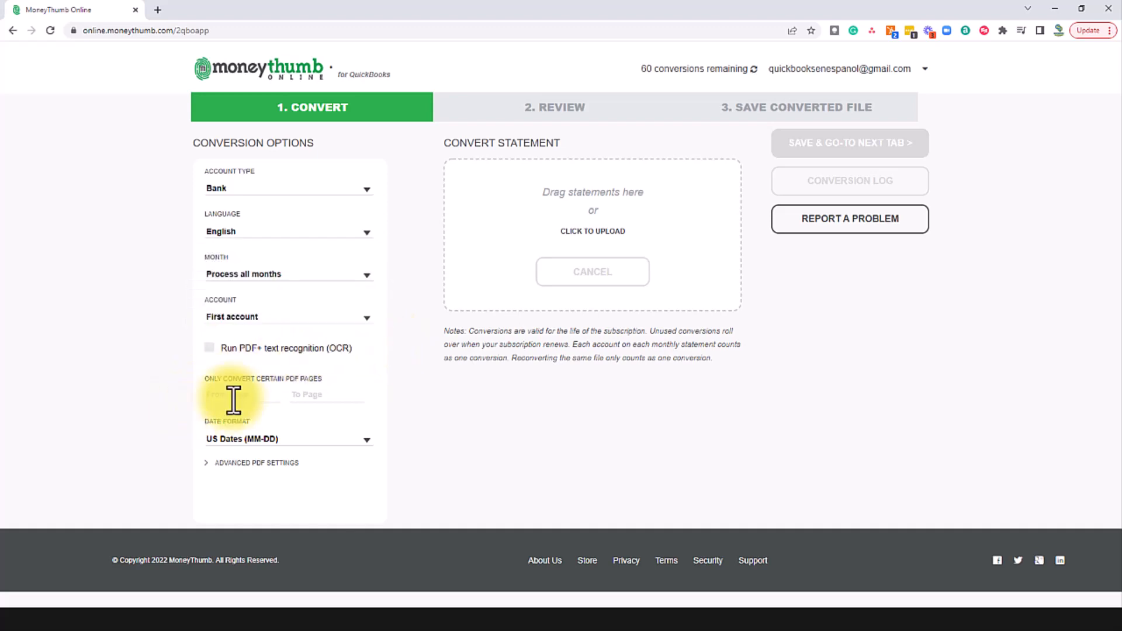
left_click(237, 395)
left_click(323, 393)
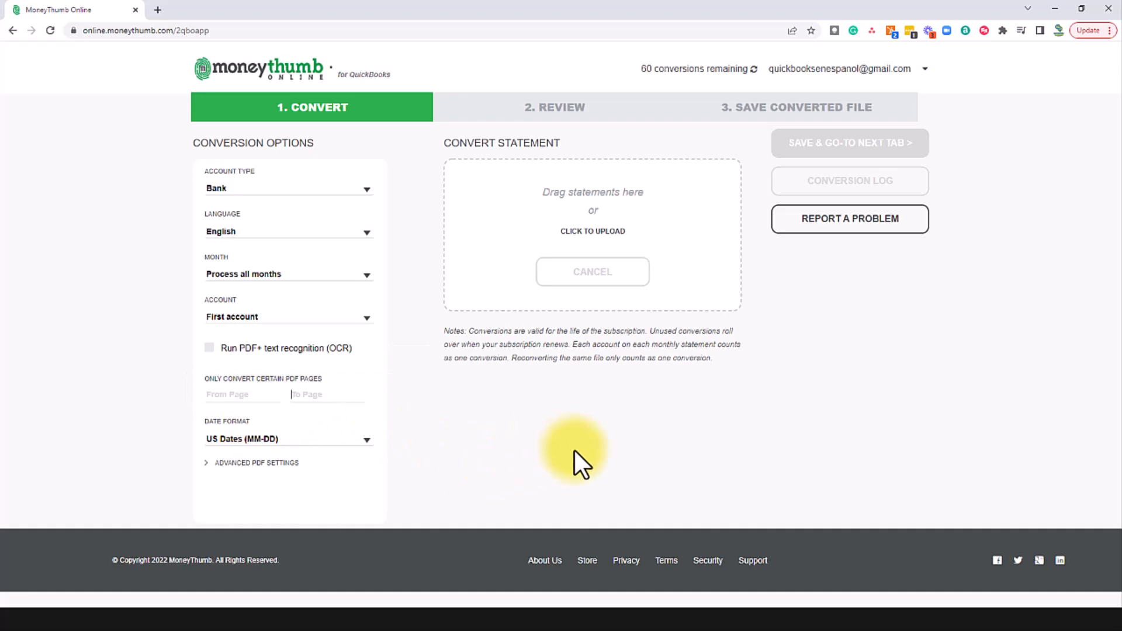
left_click(364, 438)
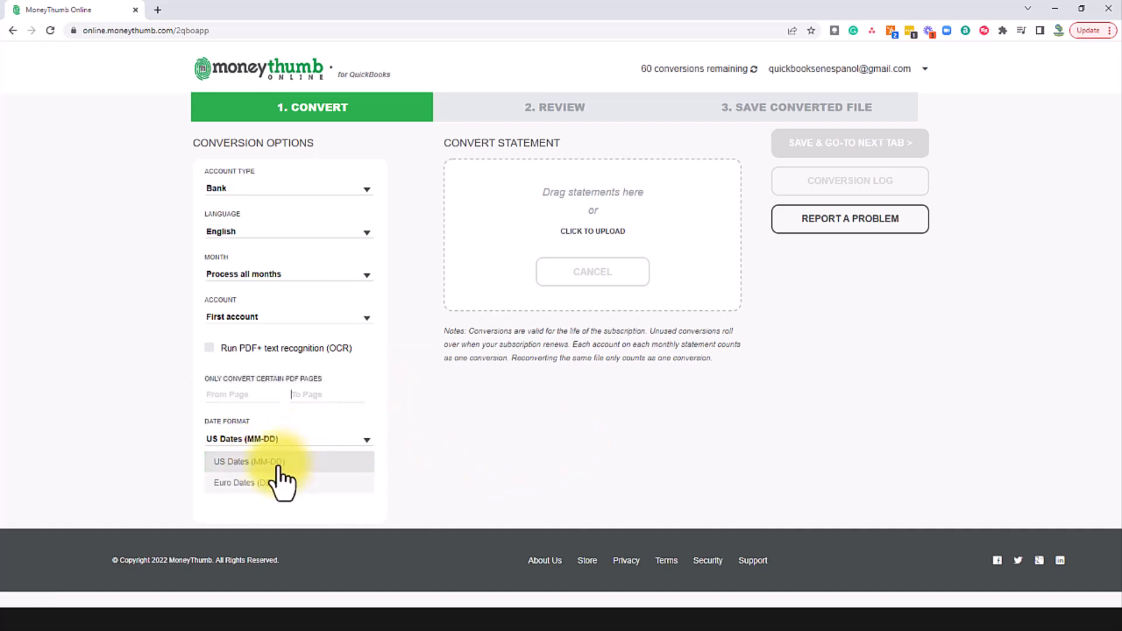
left_click(423, 453)
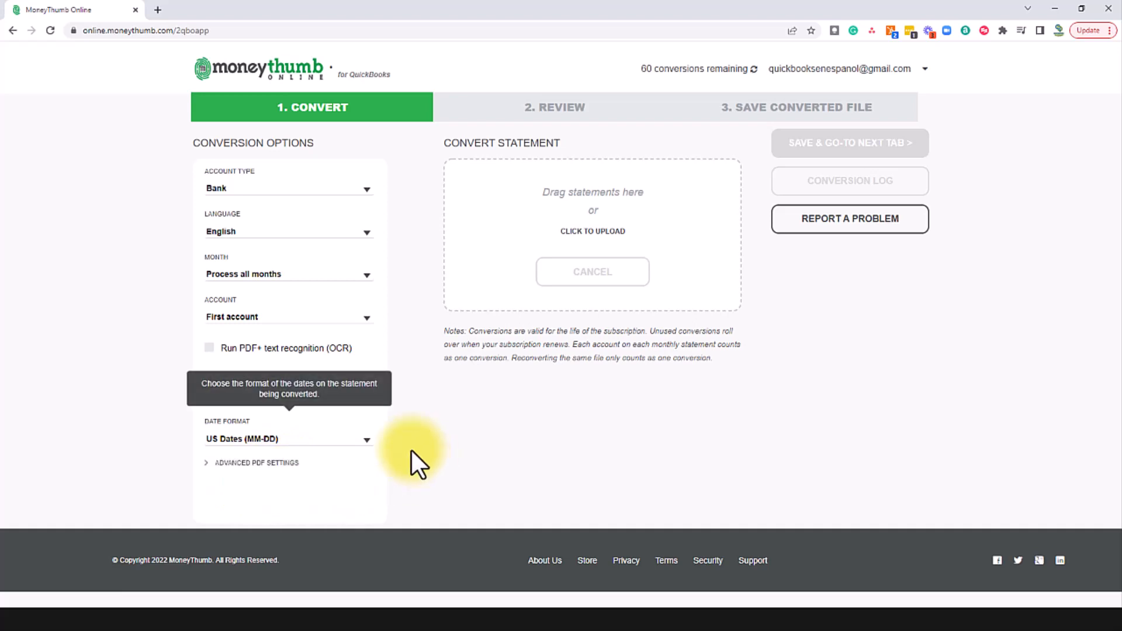
Step: Expand Advanced PDF Settings, check the override spacing factor, and begin choosing a statement to upload
left_click(227, 461)
scroll(292, 459, "down", 2)
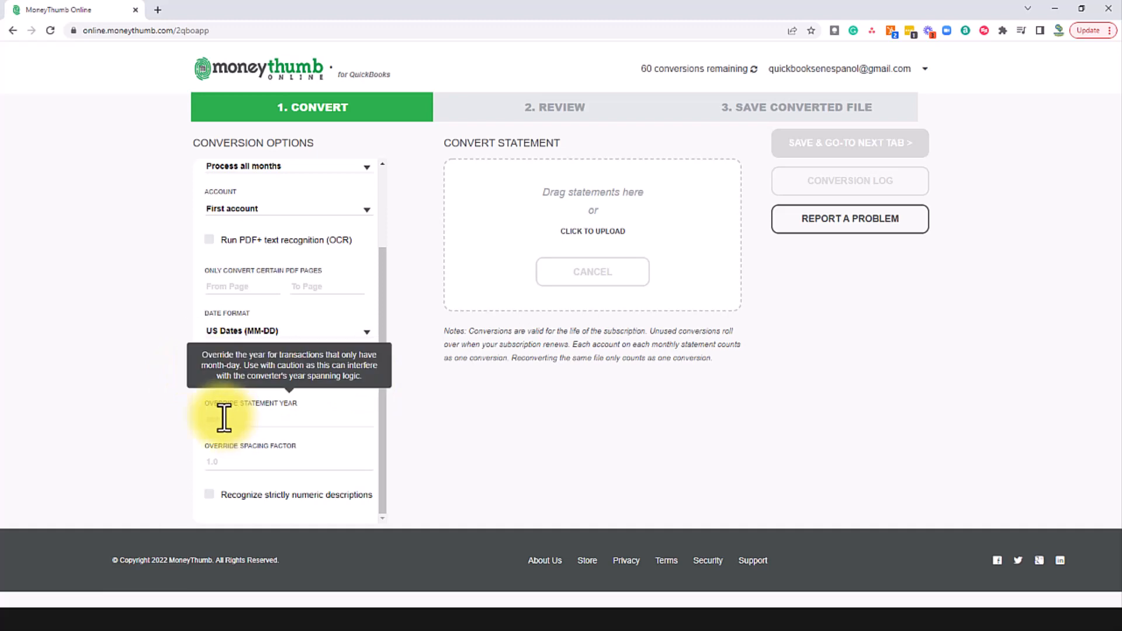
left_click(236, 460)
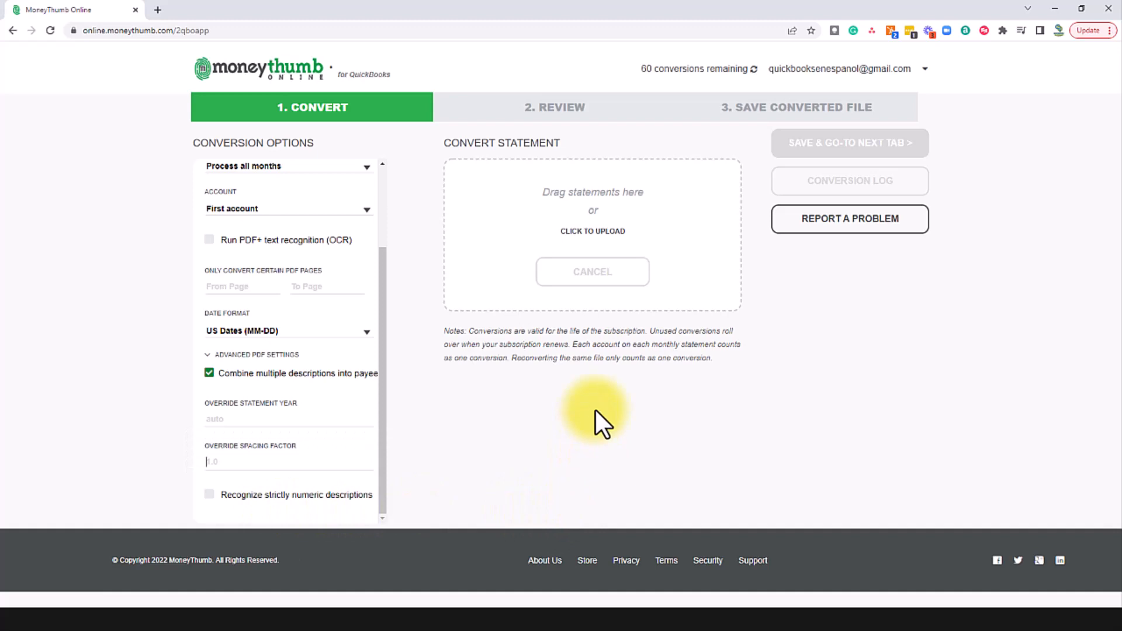
left_click(592, 233)
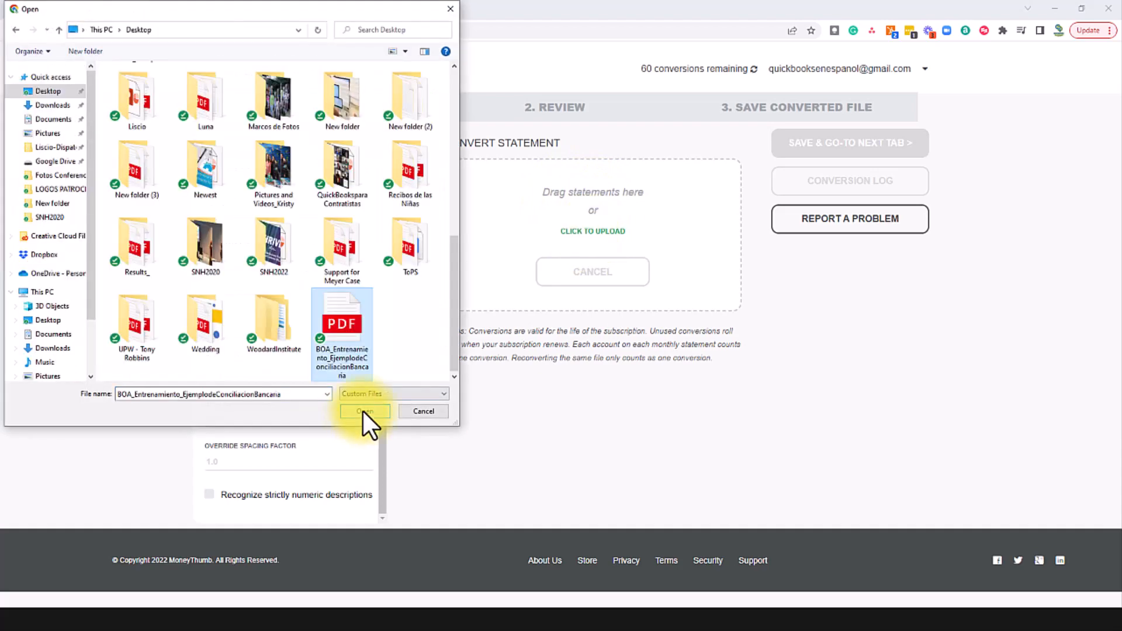
Step: Upload the December 2020 statement PDF and open the converted result, reconciling 30 transactions to $9,287.48
left_click(363, 411)
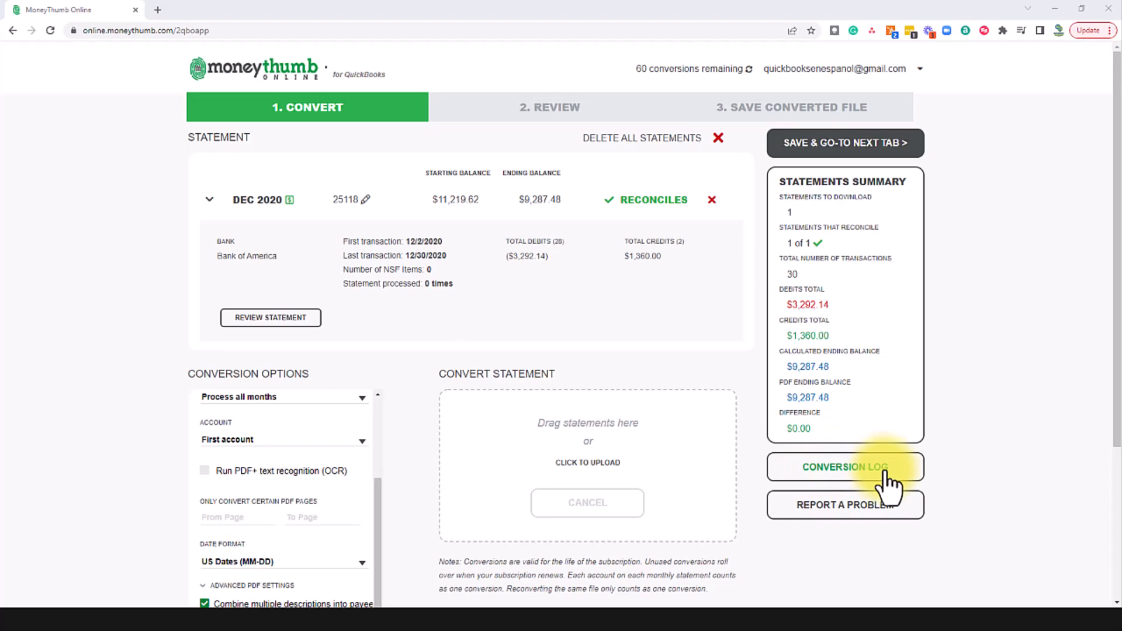
left_click(271, 318)
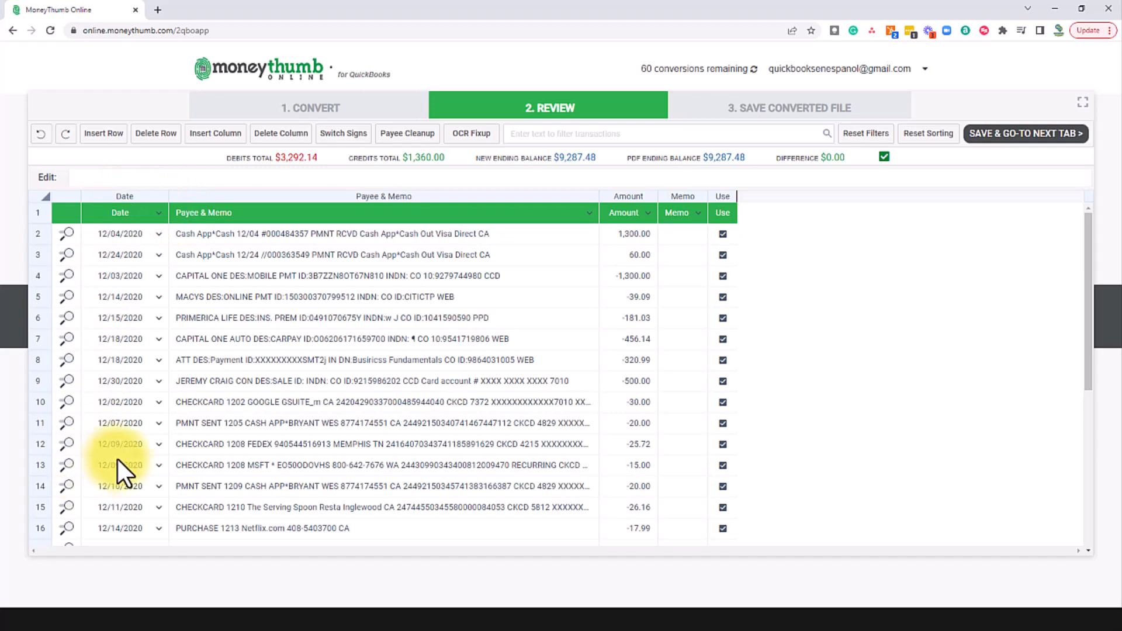
Step: Review the transaction grid, toggling row 3's $60.00 Cash App credit off and back on
scroll(117, 467, "down", 5)
scroll(307, 382, "up", 5)
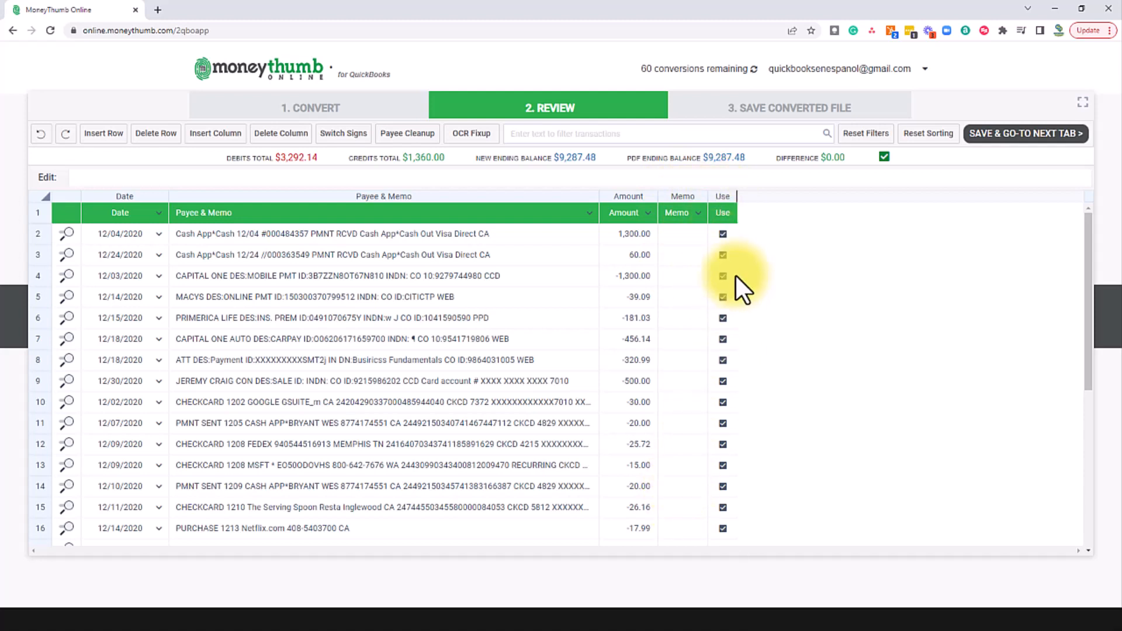
left_click(722, 255)
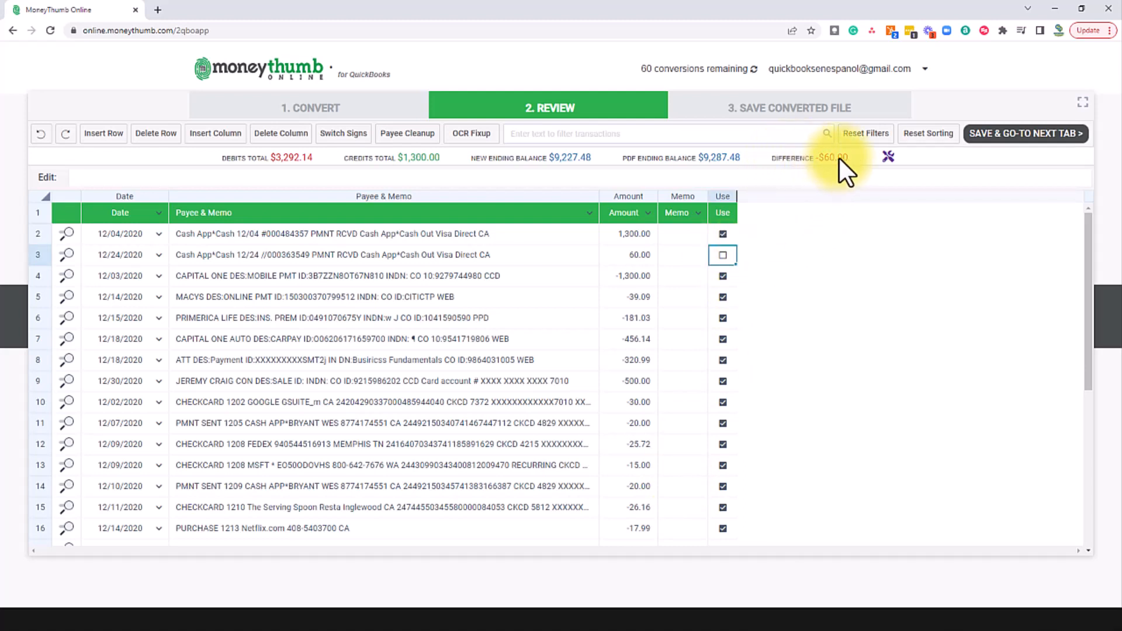
left_click(723, 255)
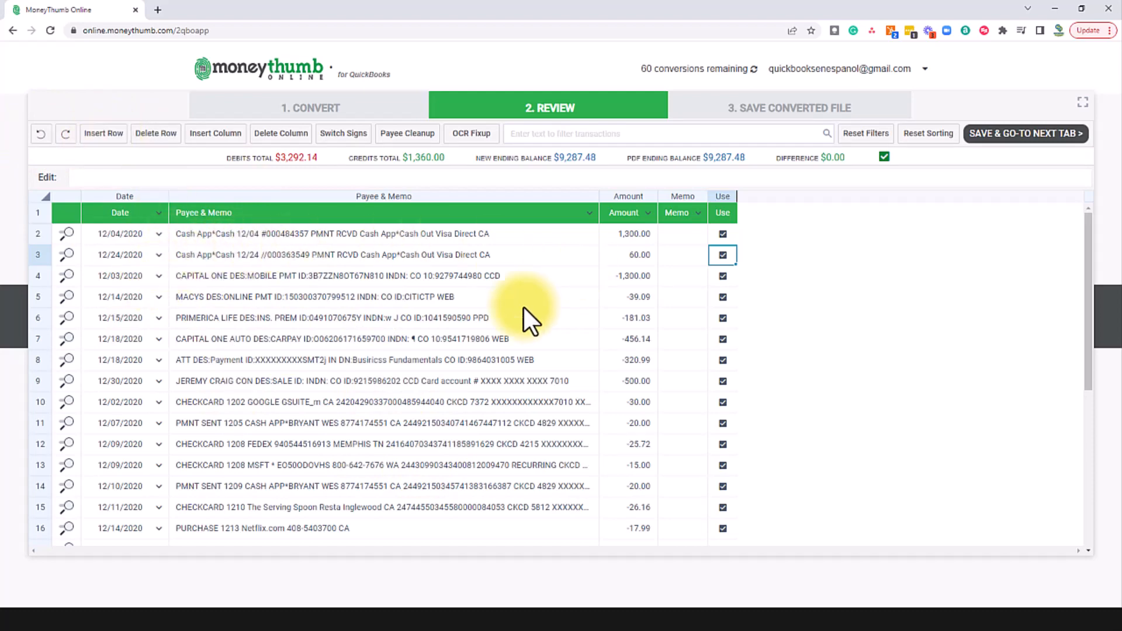
scroll(556, 282, "down", 5)
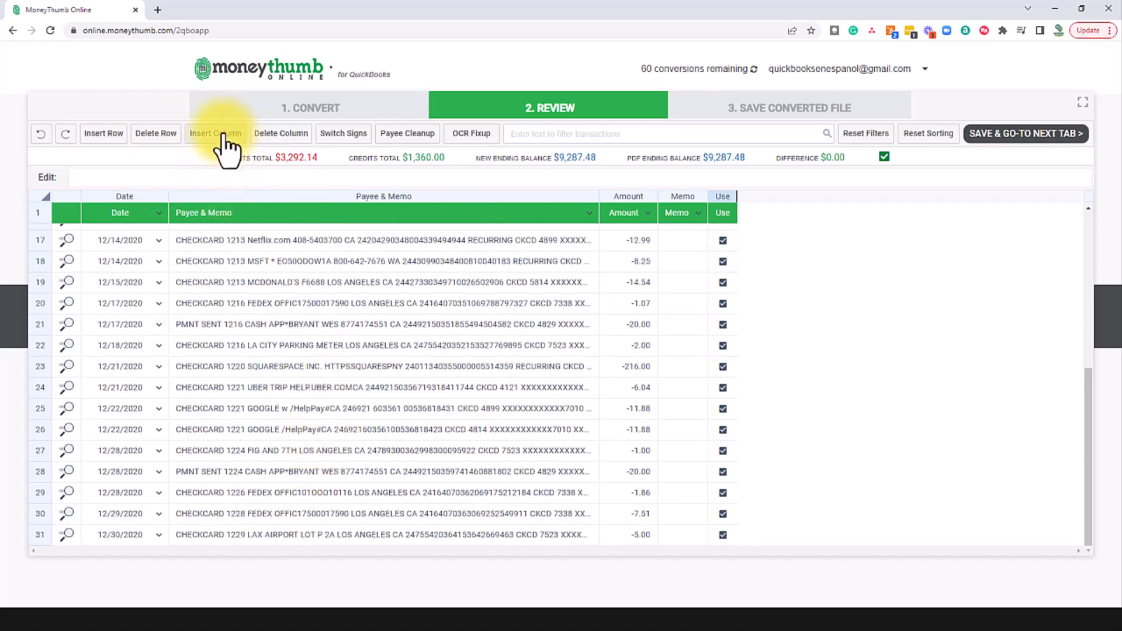
Step: Remove the empty Memo column and test flipping amount signs, leaving them at their original signs
left_click(692, 206)
left_click(293, 142)
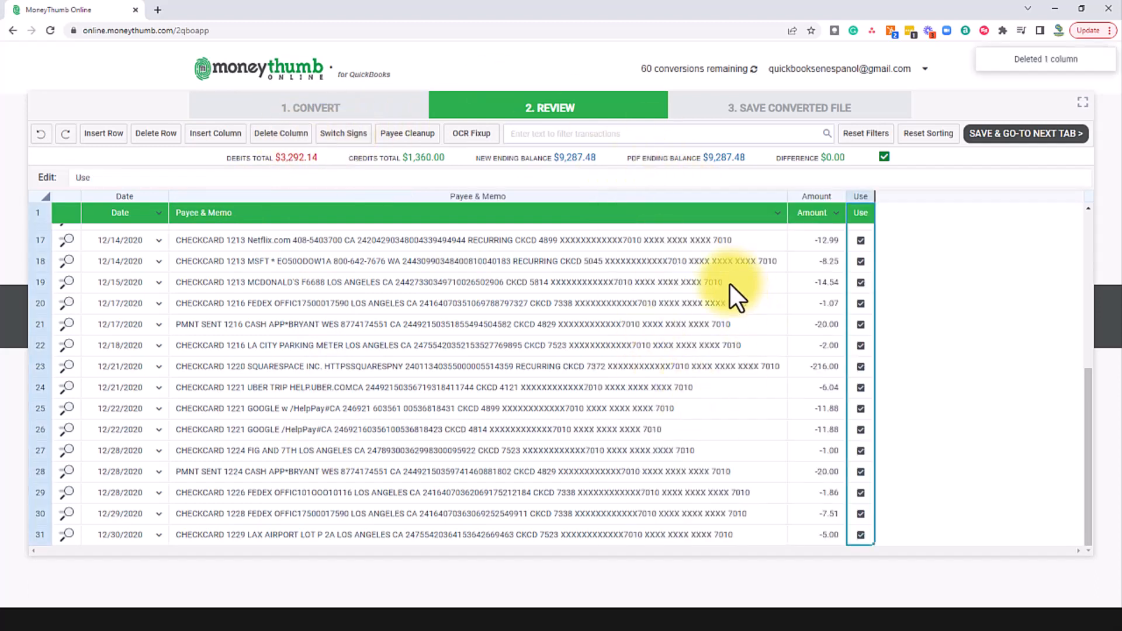
left_click(345, 143)
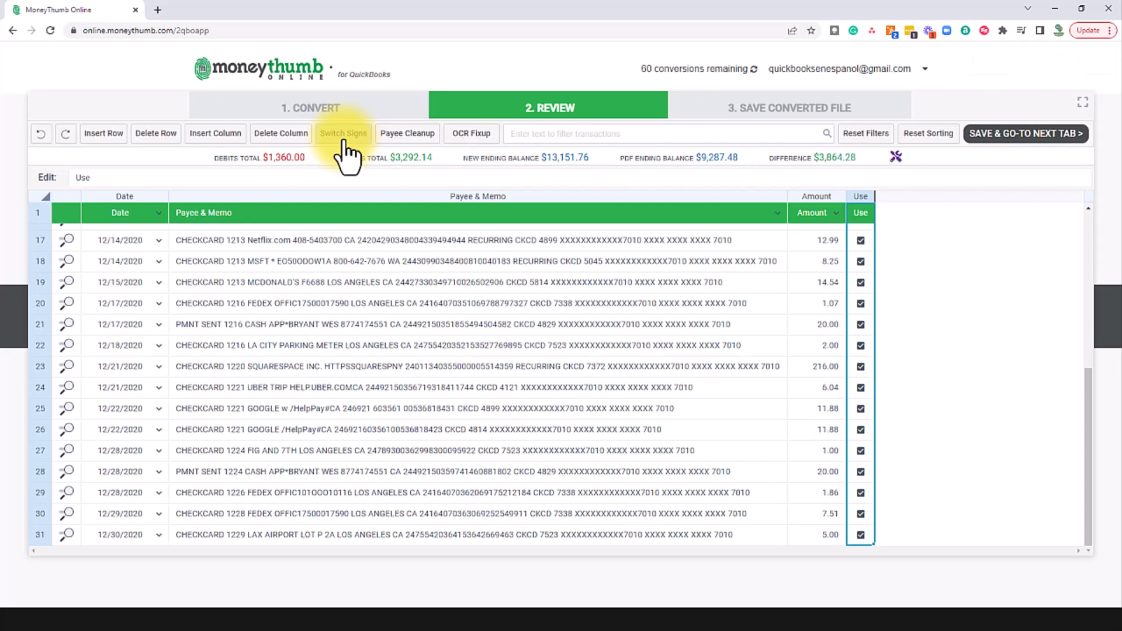
left_click(344, 147)
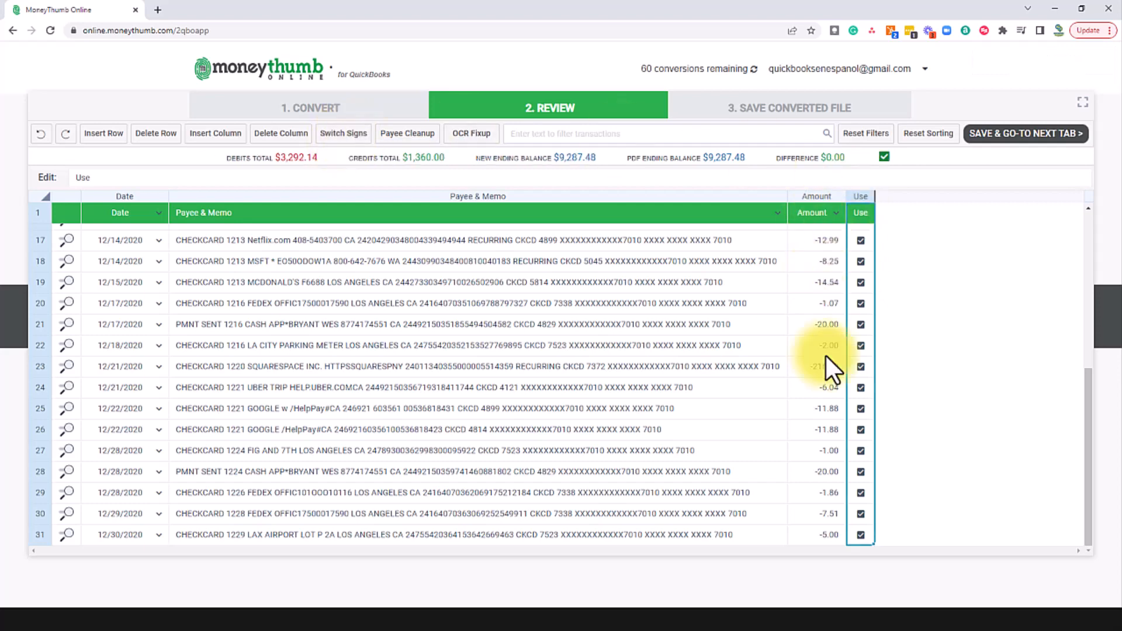
scroll(824, 463, "up", 5)
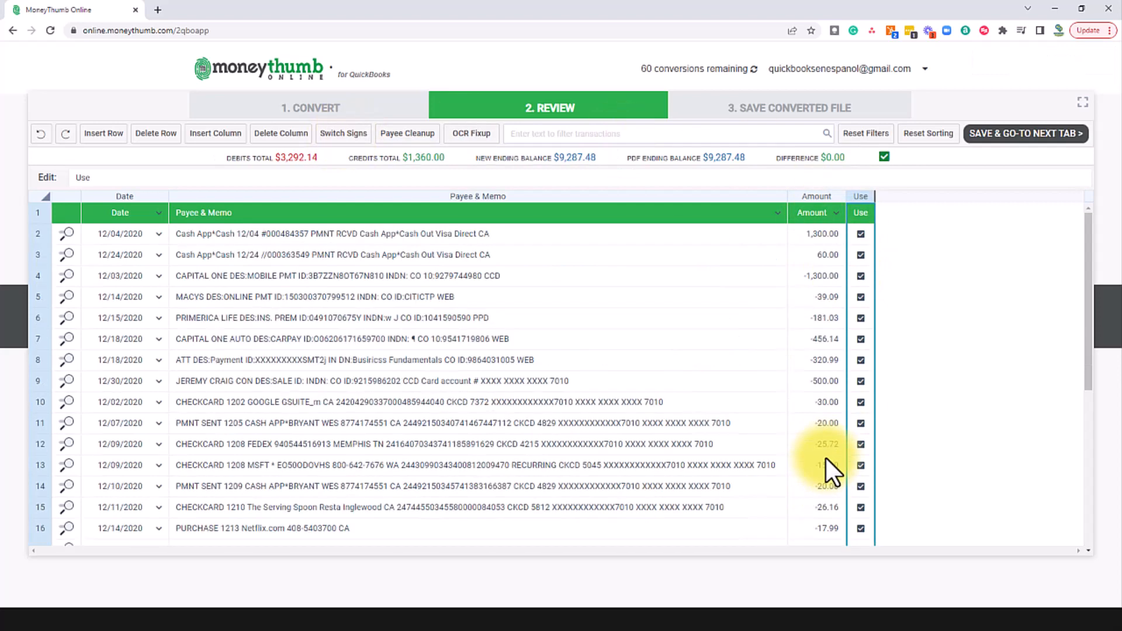
left_click(354, 146)
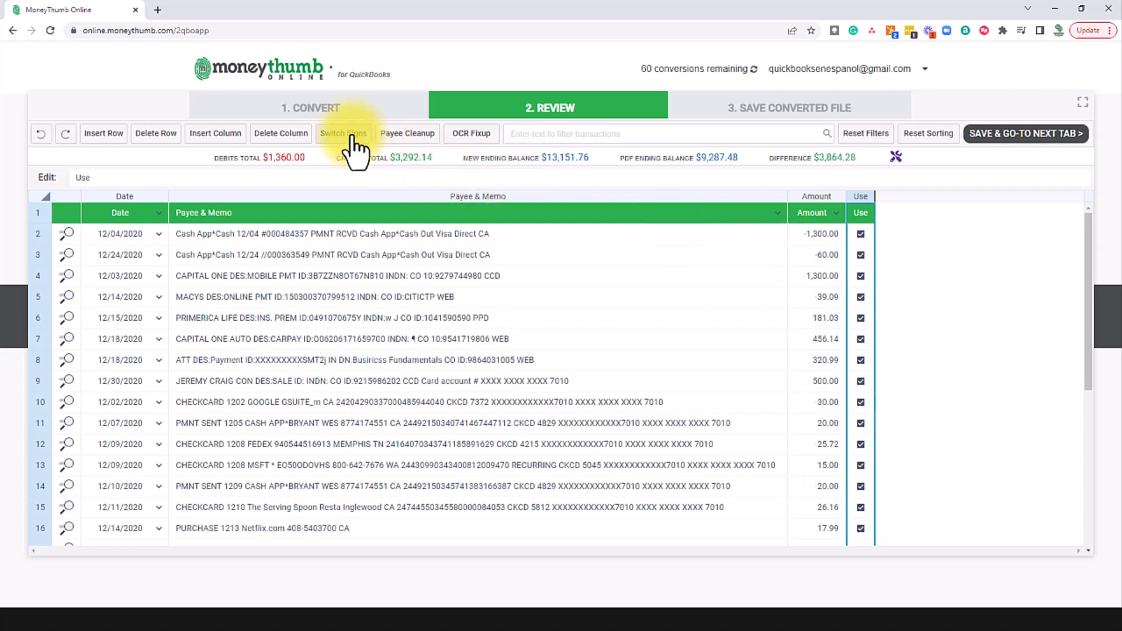
left_click(356, 147)
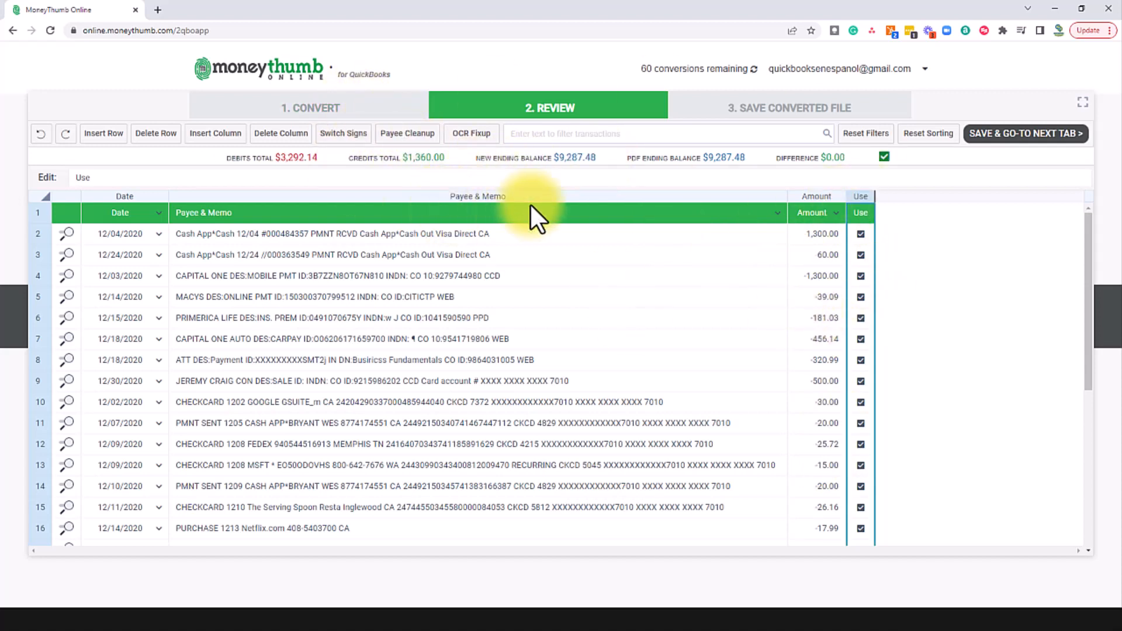
Step: Map the Payee & Memo column as Payee only
left_click(778, 213)
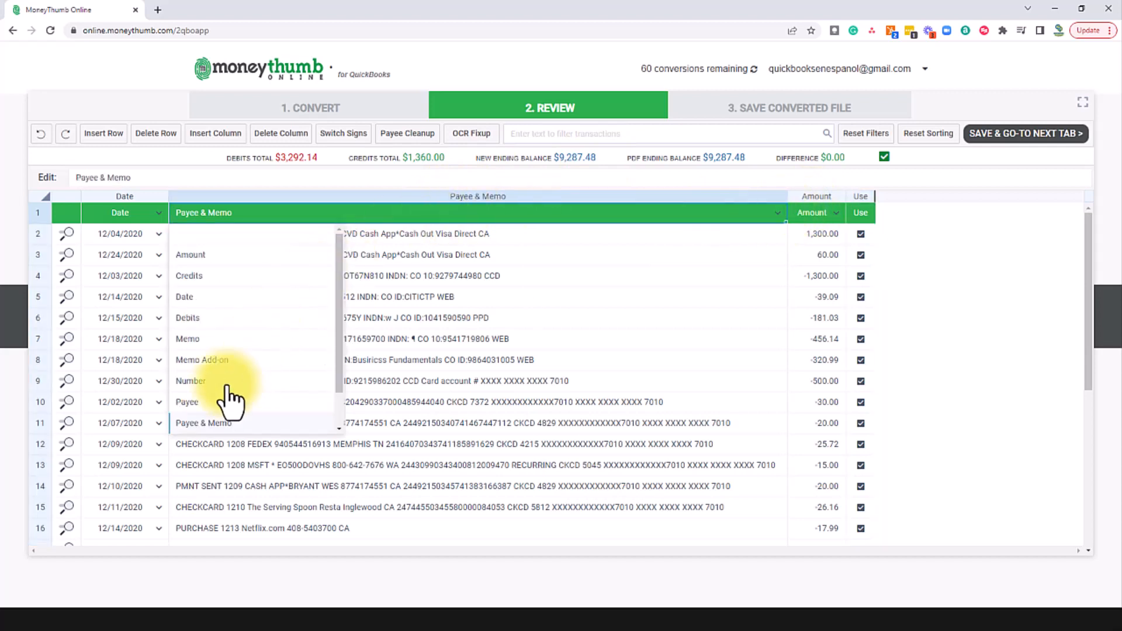
left_click(206, 402)
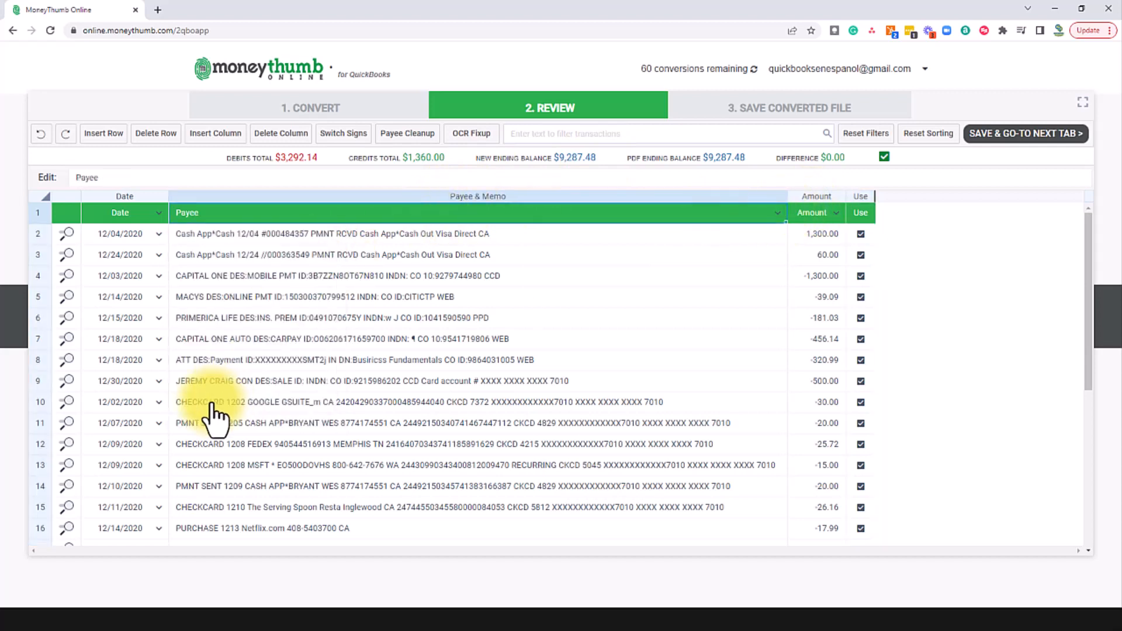
left_click(410, 135)
Step: Strip dates, amounts, phone numbers, special characters, extra spaces, and numbers under 5 digits; keep case unchanged
left_click_drag(616, 157, 458, 171)
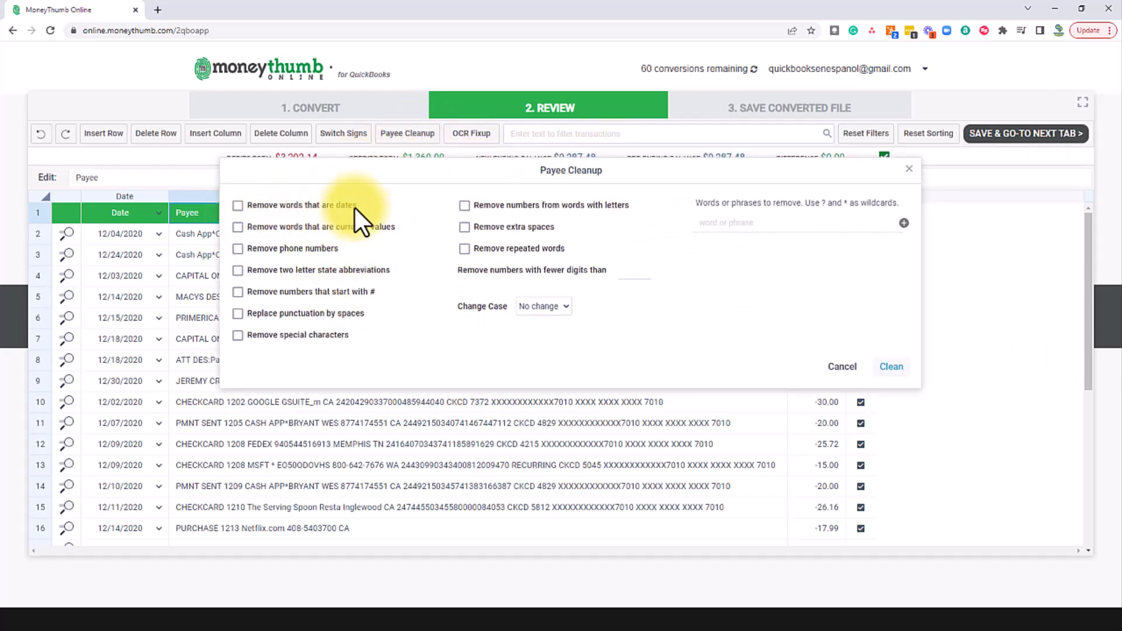
left_click(238, 206)
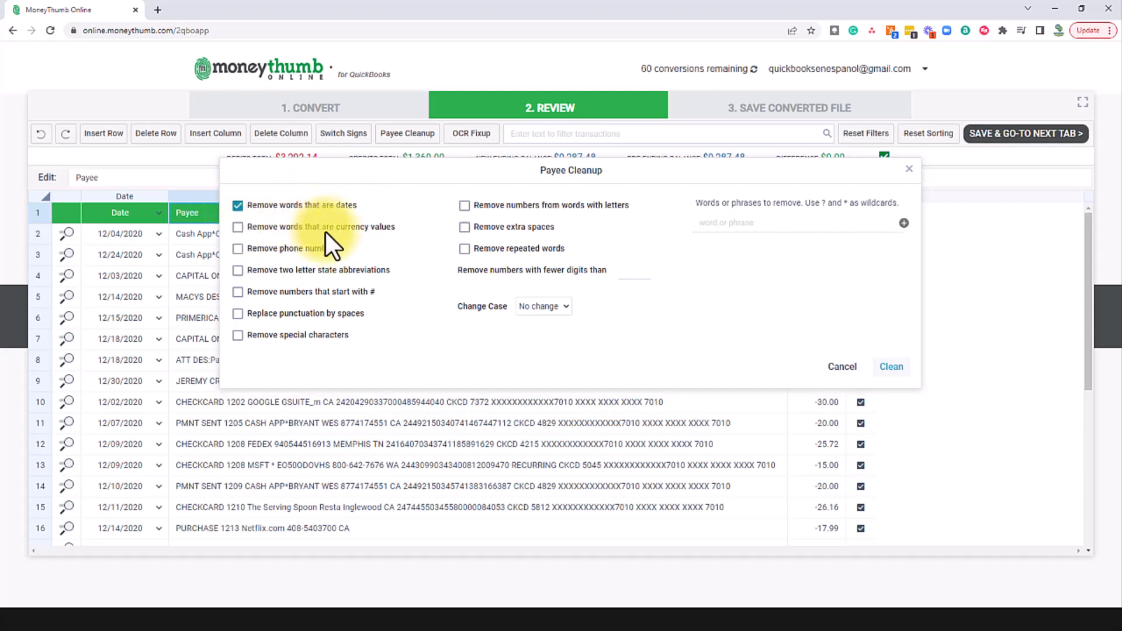
left_click(237, 227)
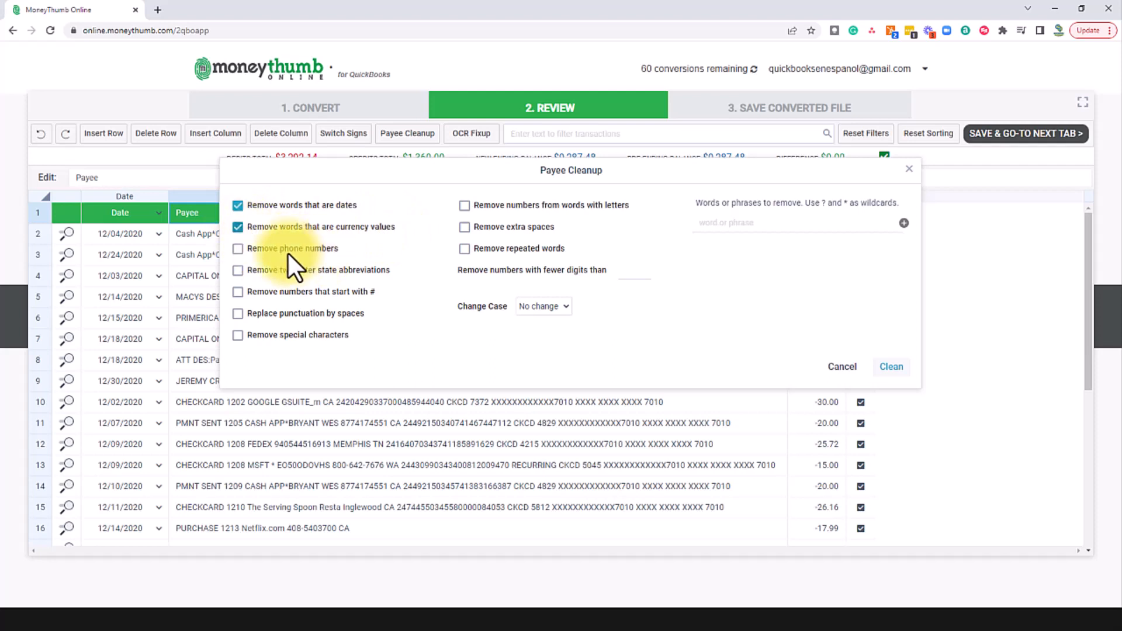
left_click(237, 249)
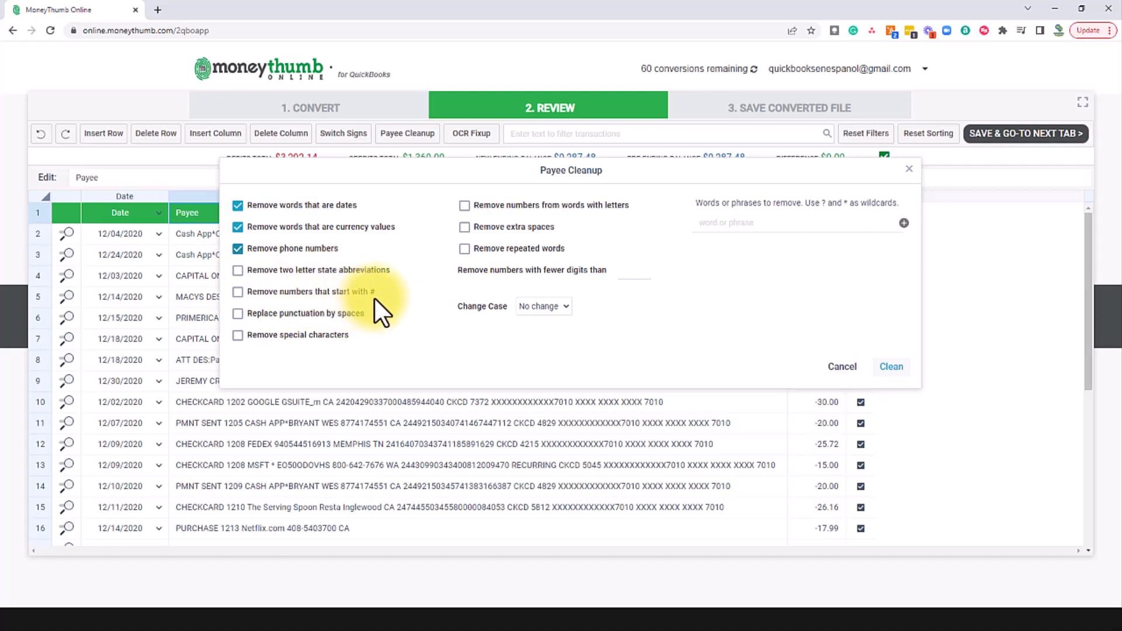
left_click(238, 292)
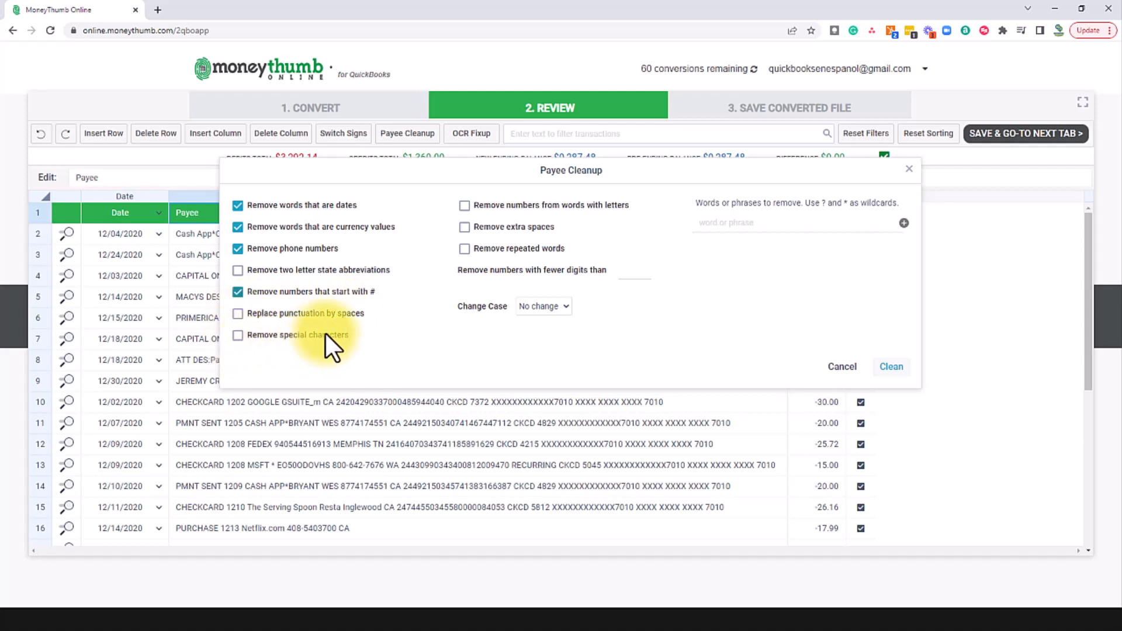
left_click(240, 335)
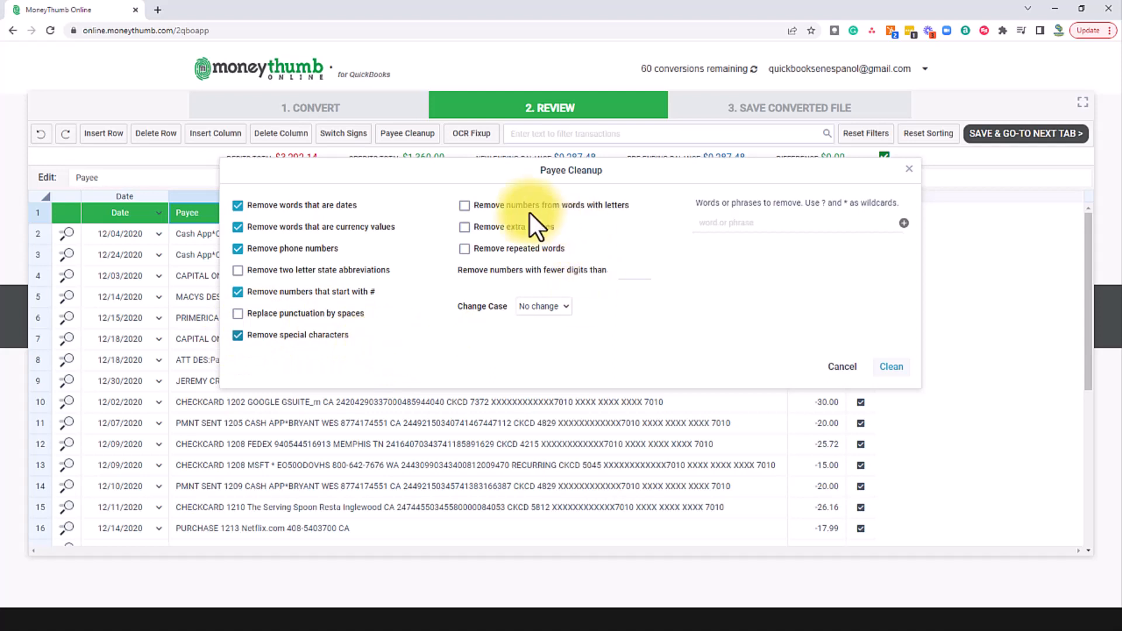
left_click(628, 208)
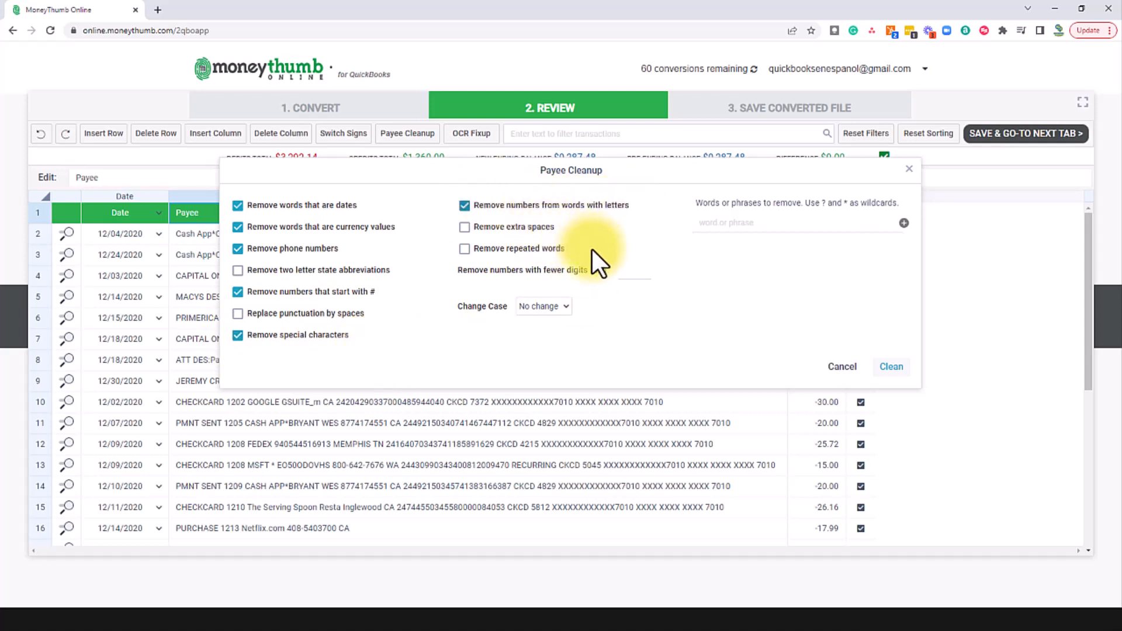
left_click(466, 227)
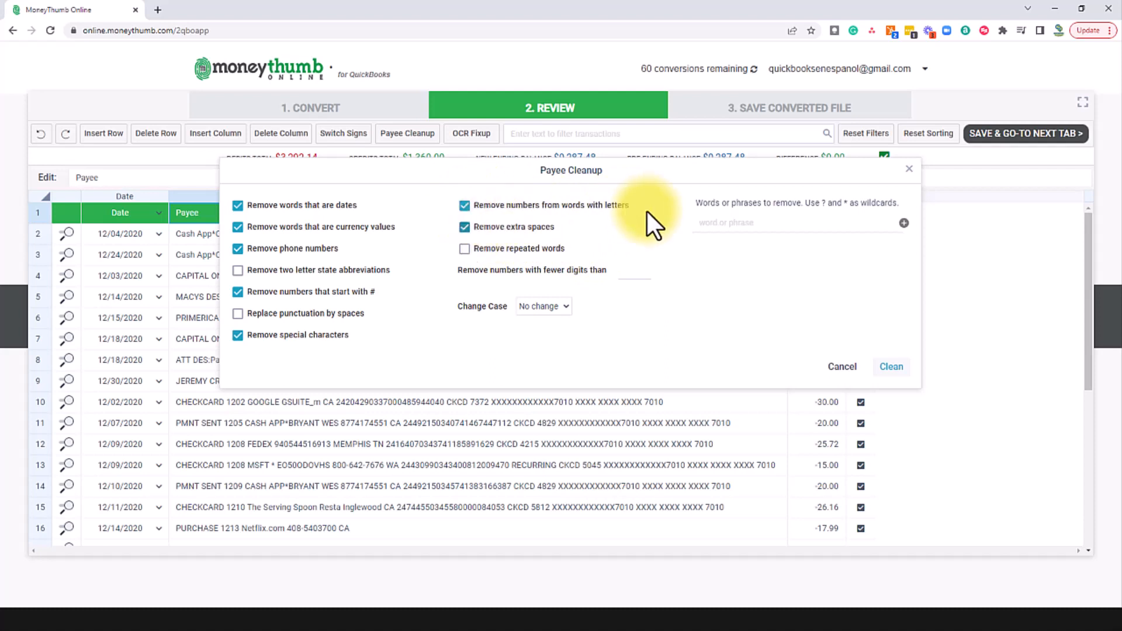
left_click(464, 249)
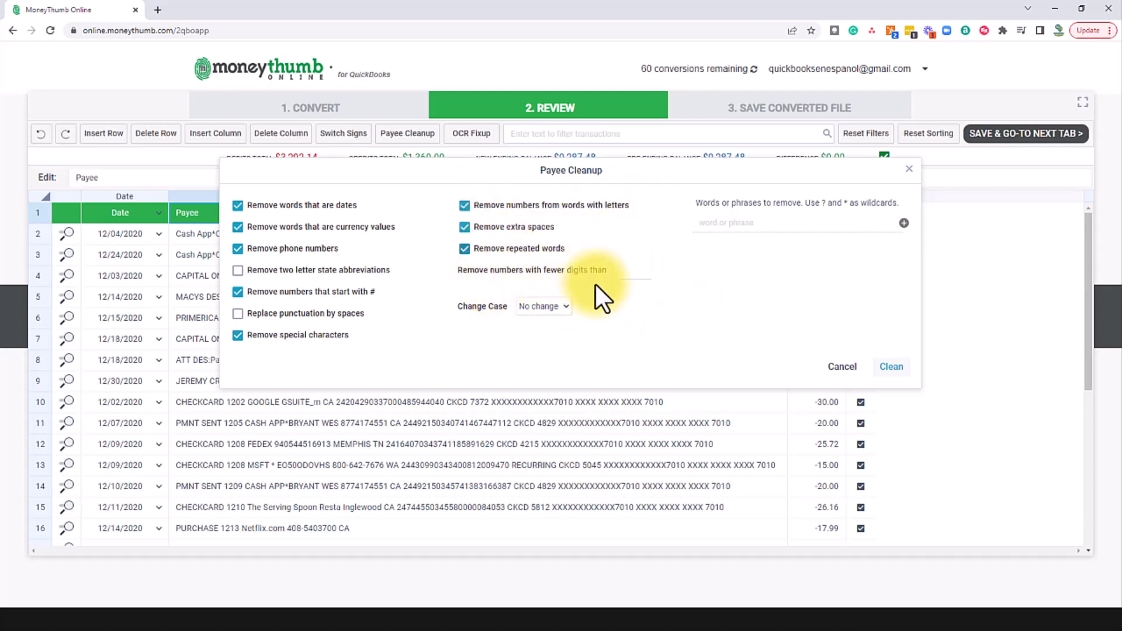
left_click(633, 271)
type("5")
left_click(566, 307)
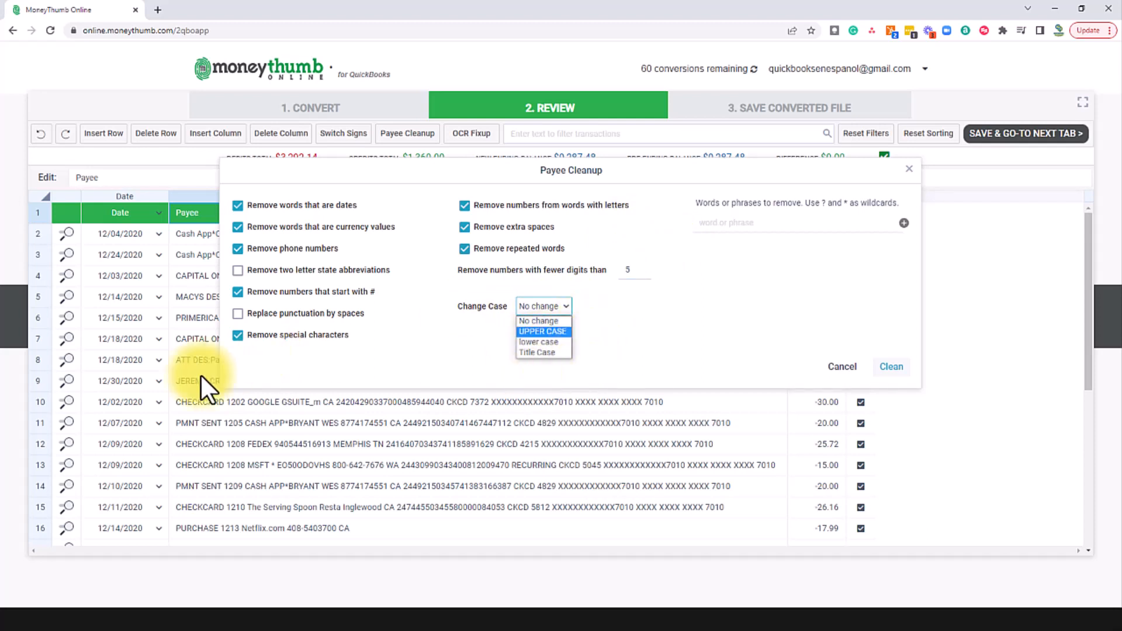
left_click(700, 331)
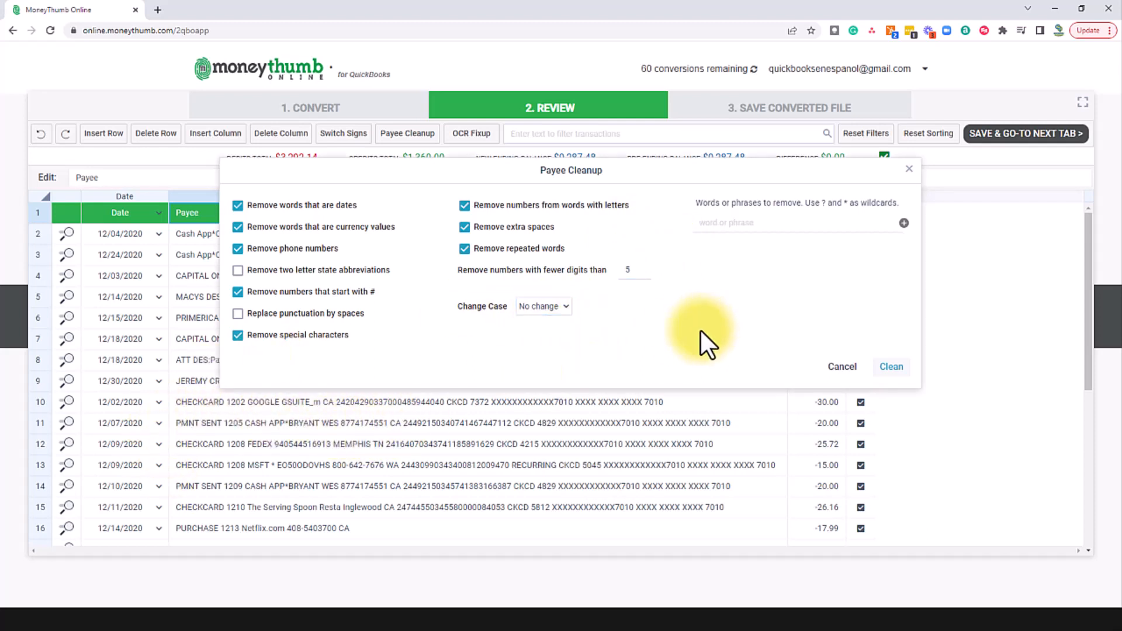
Step: Add 'purchase' and 'att' as words to remove and clean all payees
left_click(744, 225)
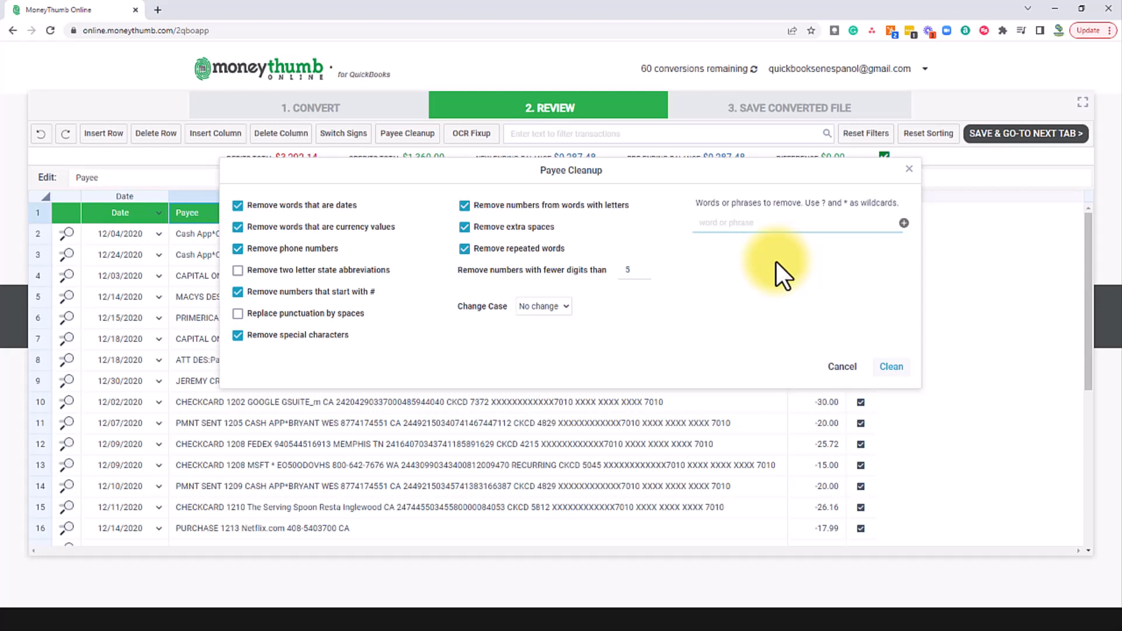
type("purchase")
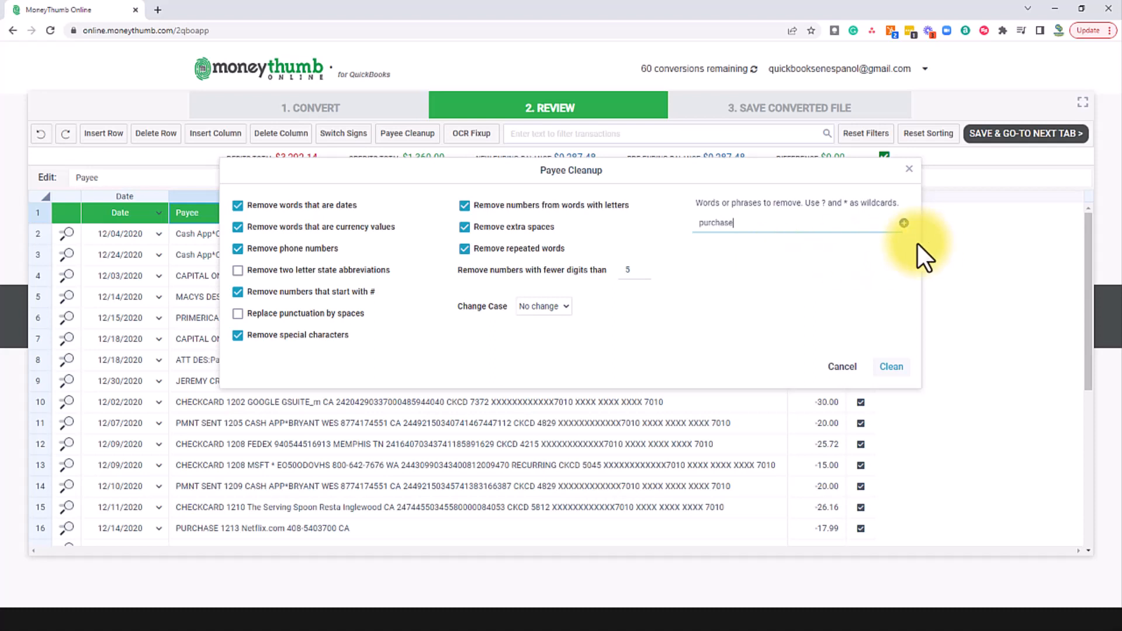
left_click(904, 223)
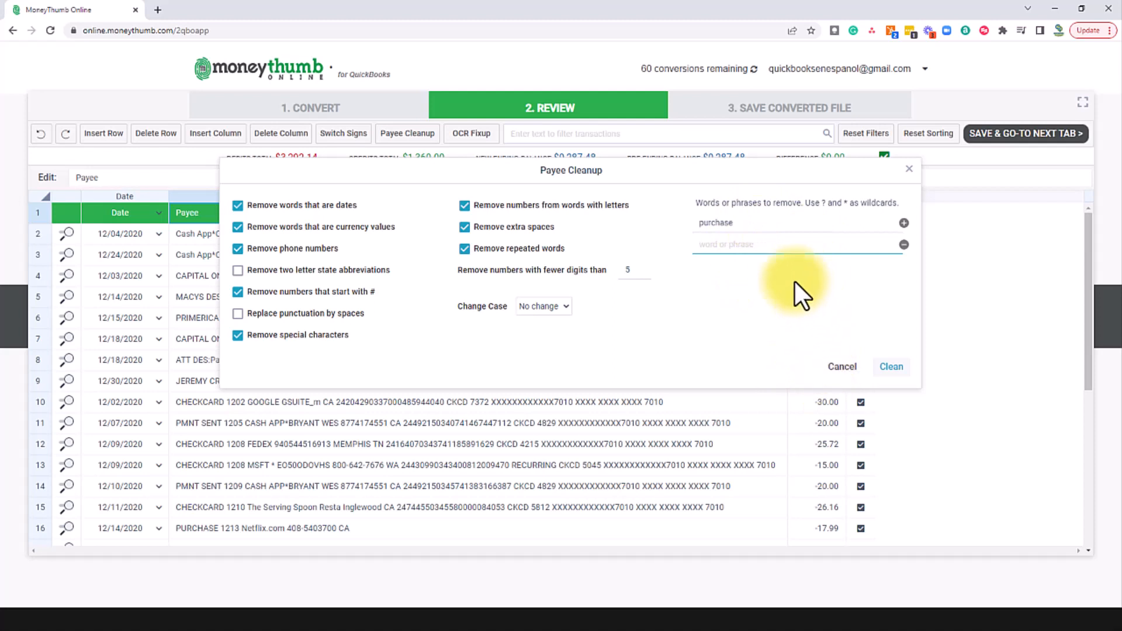
type("att")
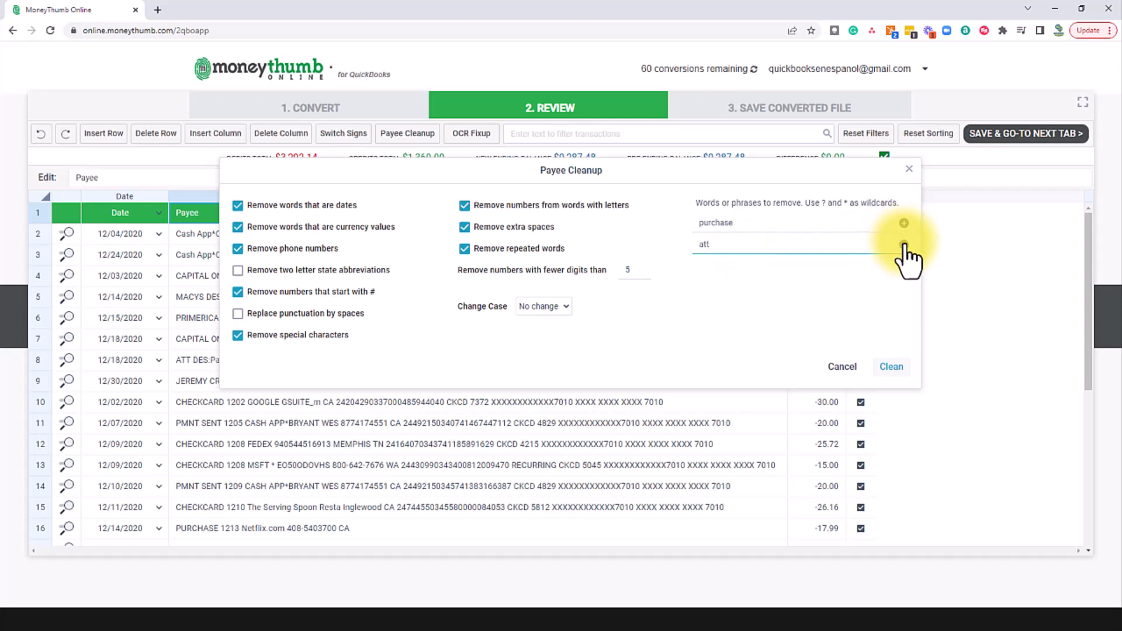
left_click(903, 223)
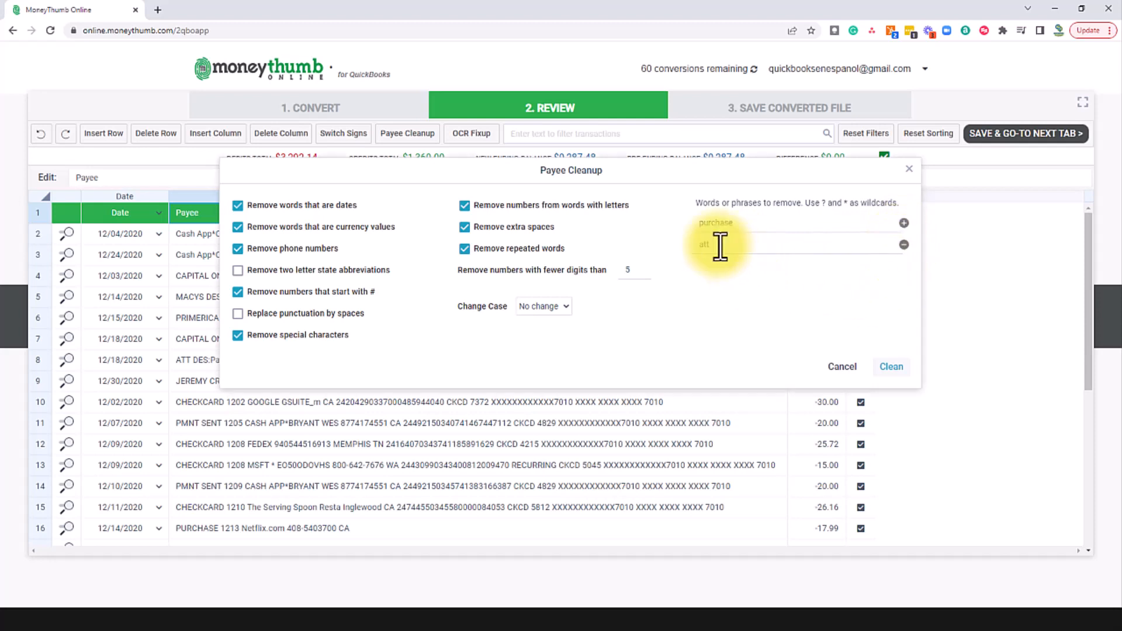
left_click(891, 366)
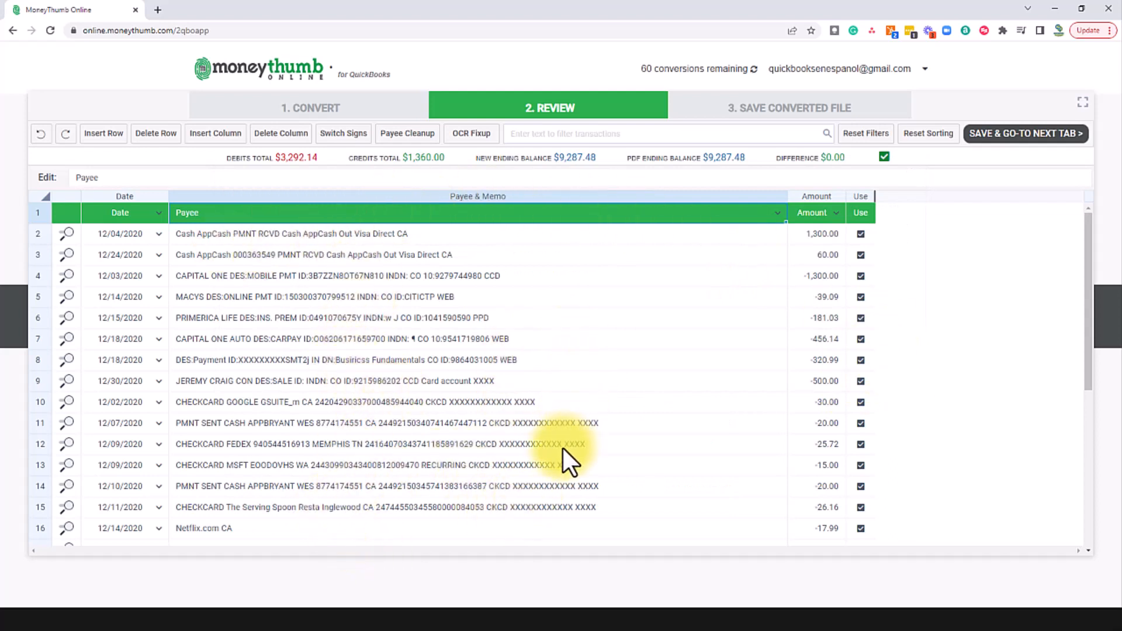
Step: Inspect row 11's original statement line
left_click(538, 424)
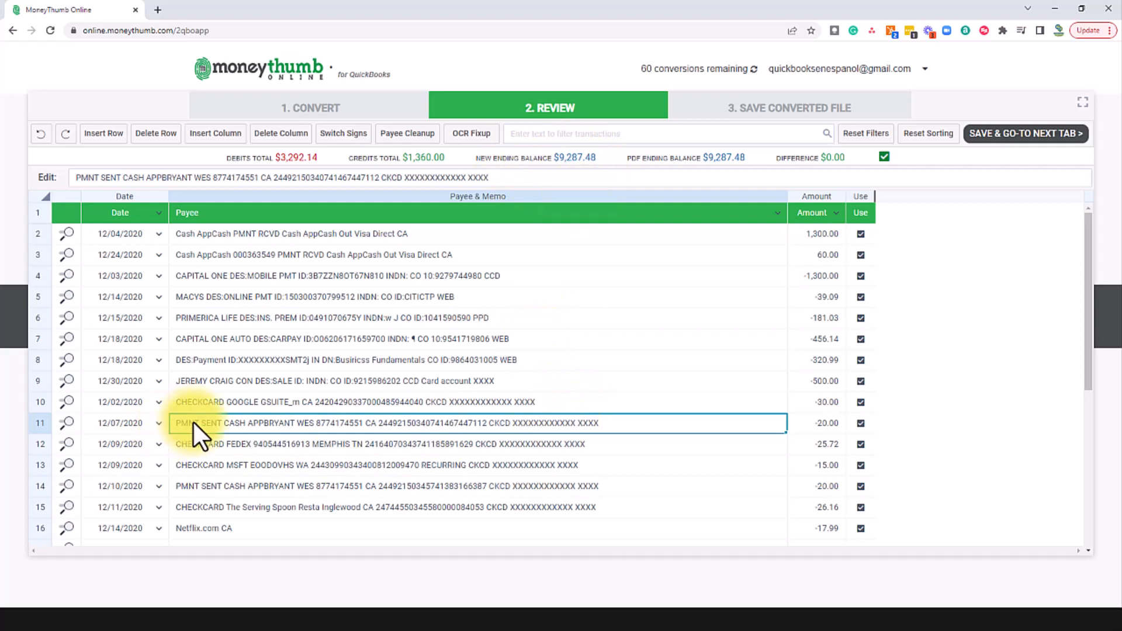
left_click(66, 423)
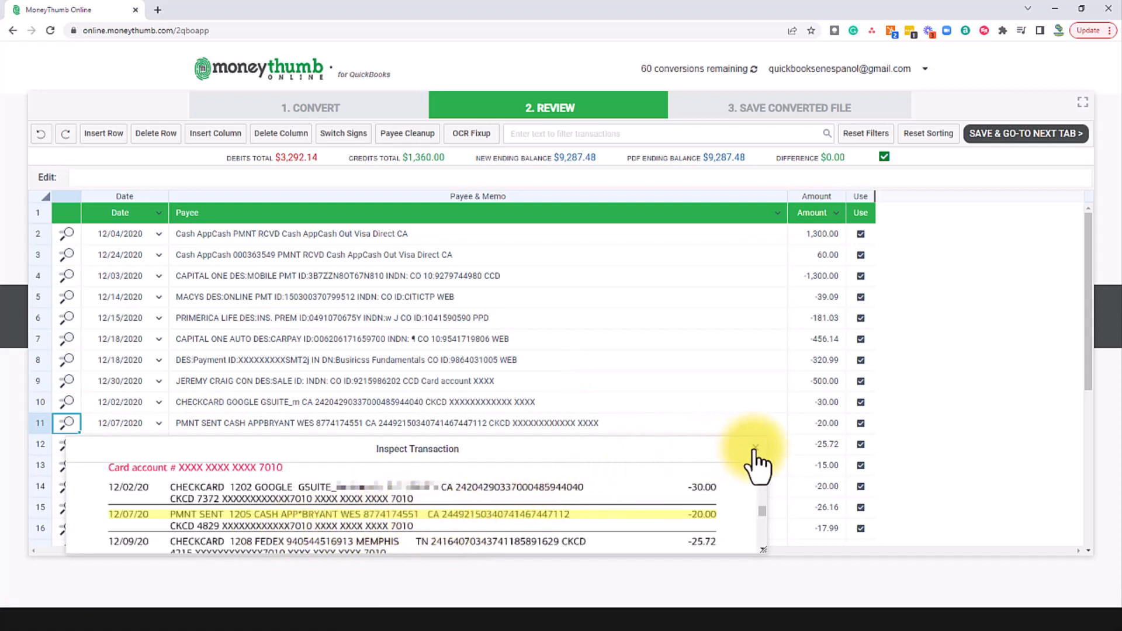
left_click(755, 448)
Step: Select and copy the masked XXXX card-number text from row 11's payee
left_click(573, 424)
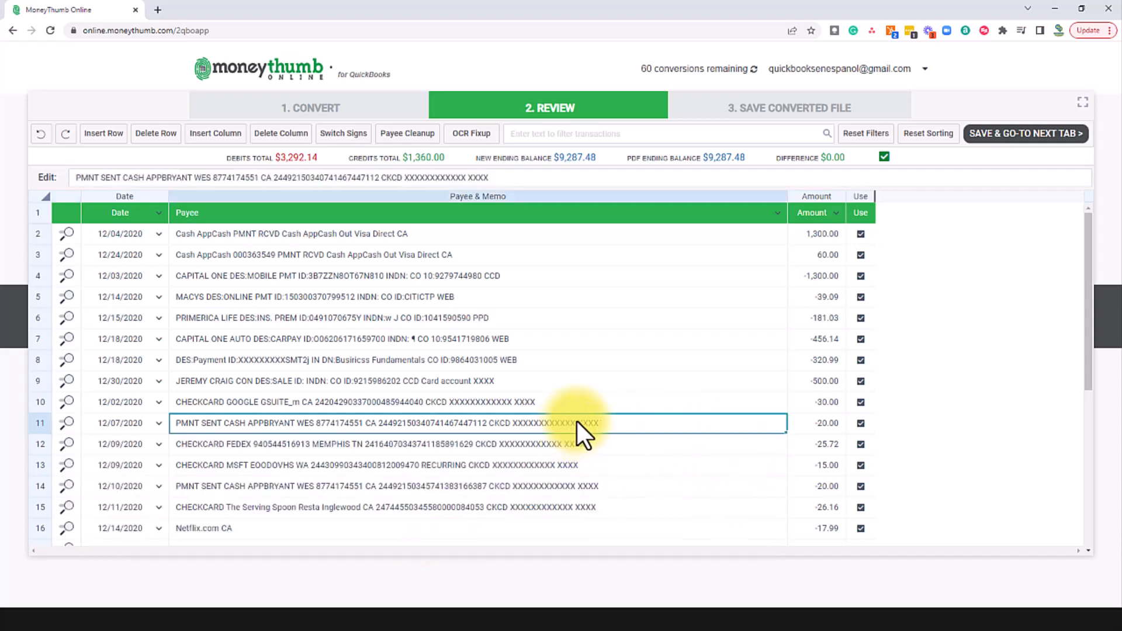
left_click_drag(492, 178, 408, 178)
key("ctrl+c")
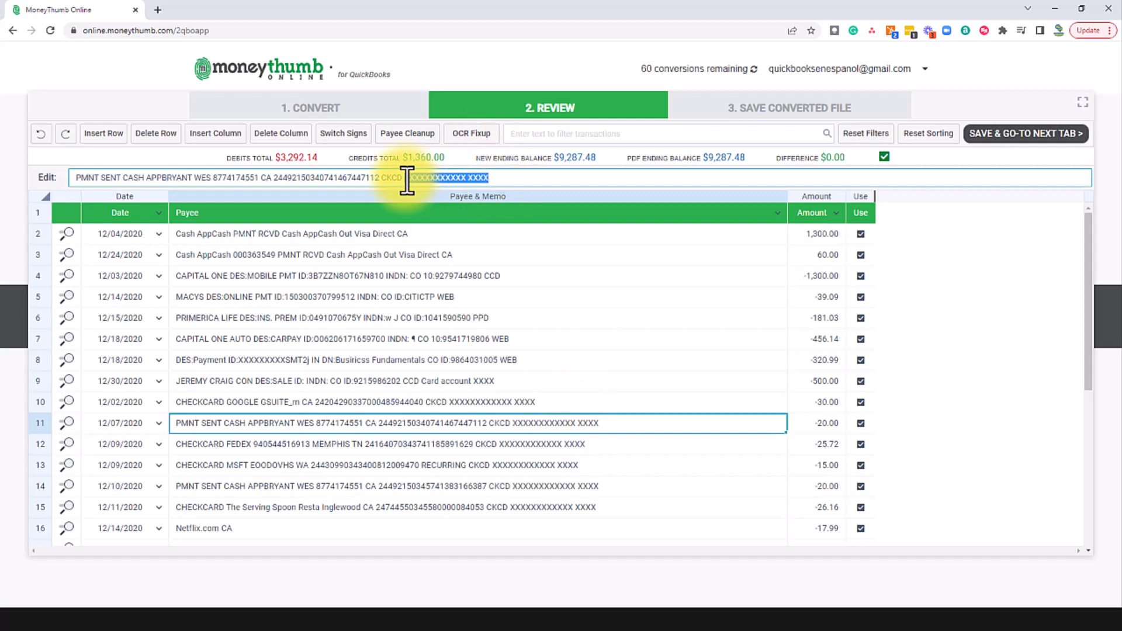
left_click(500, 333)
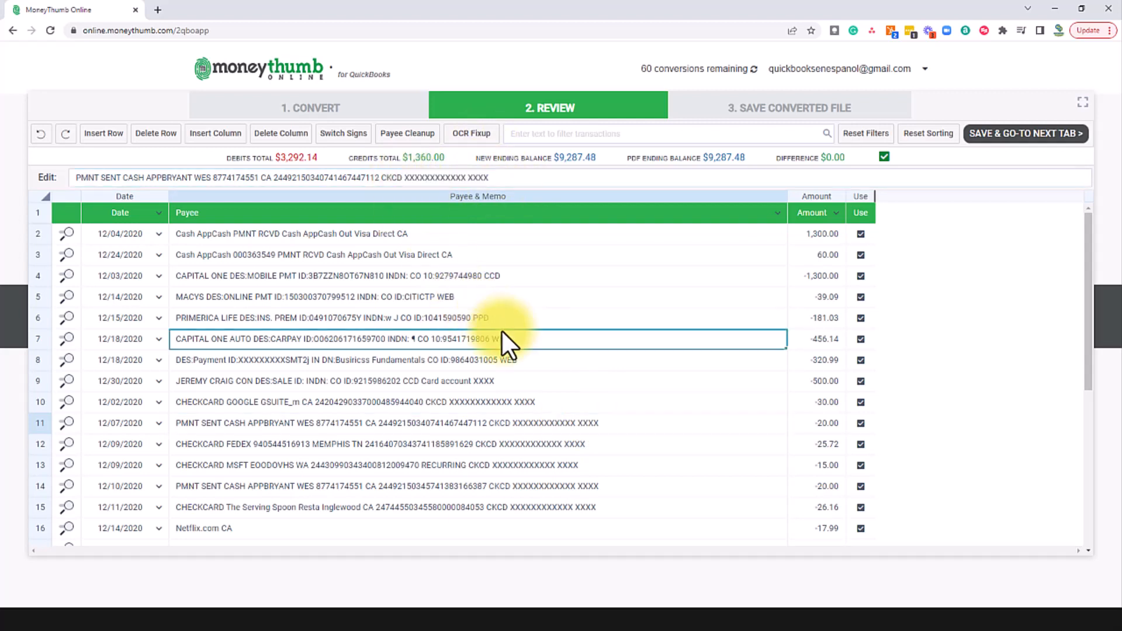
left_click(411, 135)
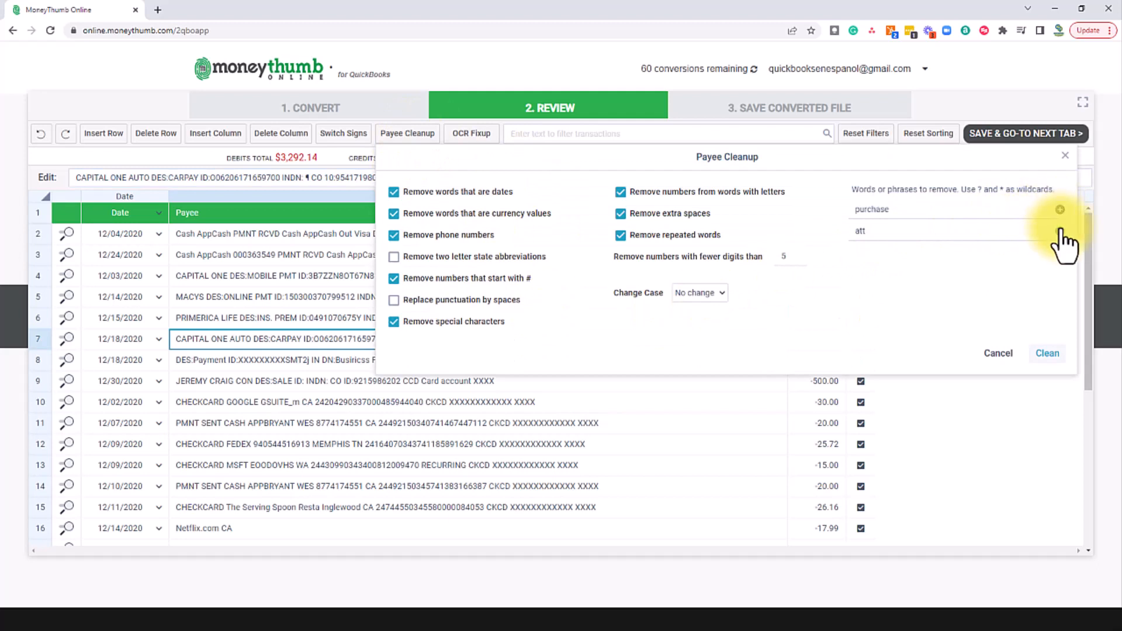
Step: Replace 'att' with the pasted XXXX card-number text in words to remove and re-clean the payees
left_click(1060, 231)
left_click(1060, 210)
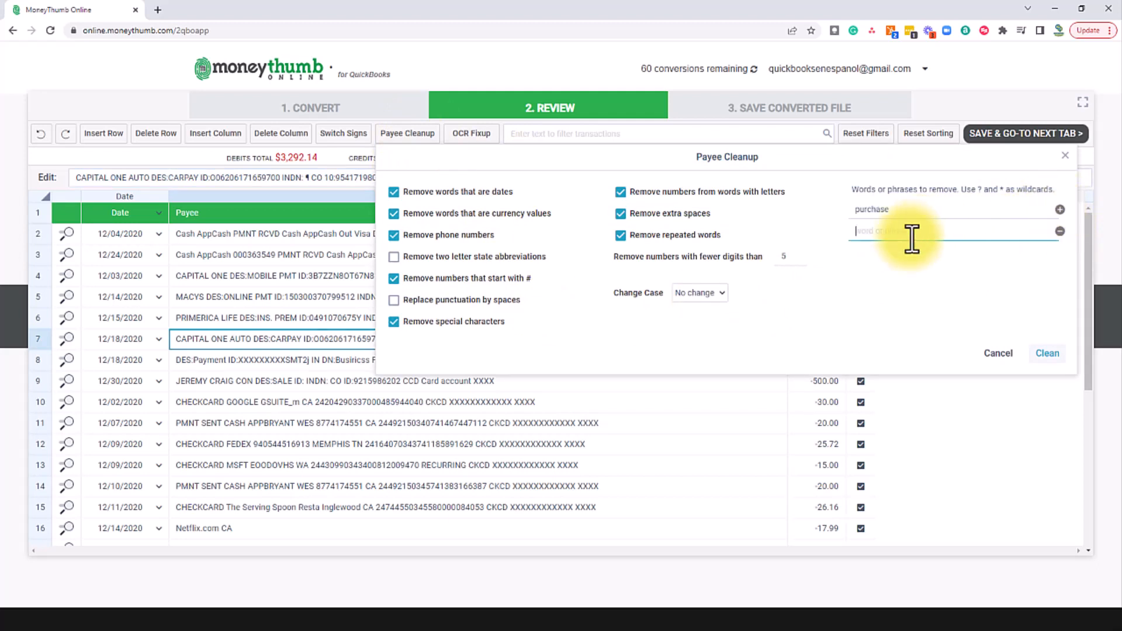
key("ctrl+v")
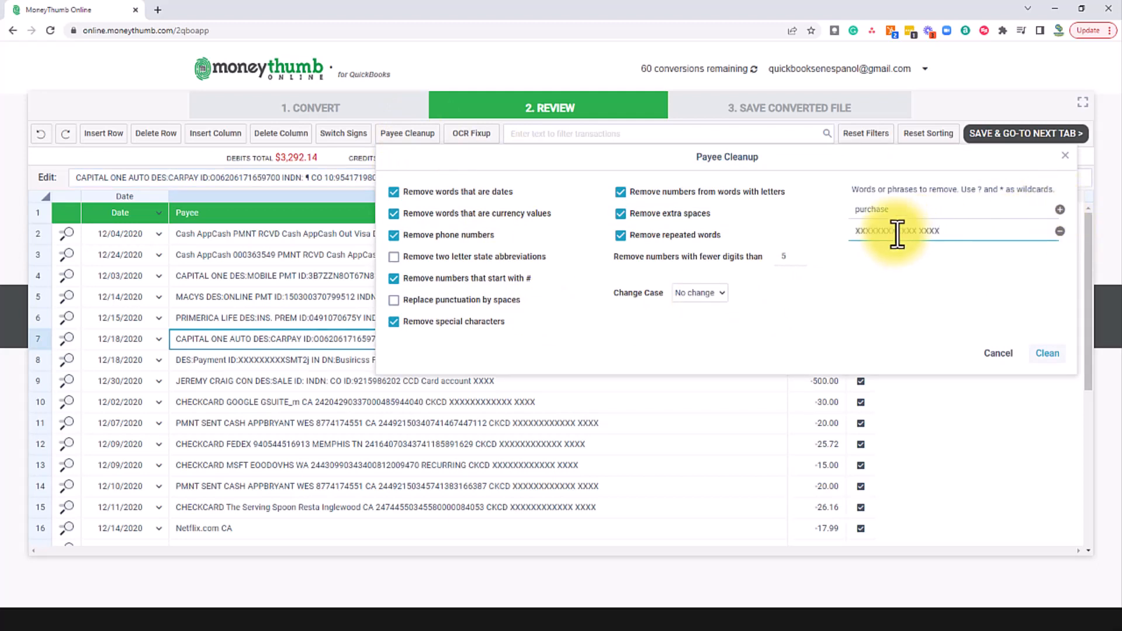
left_click(1051, 353)
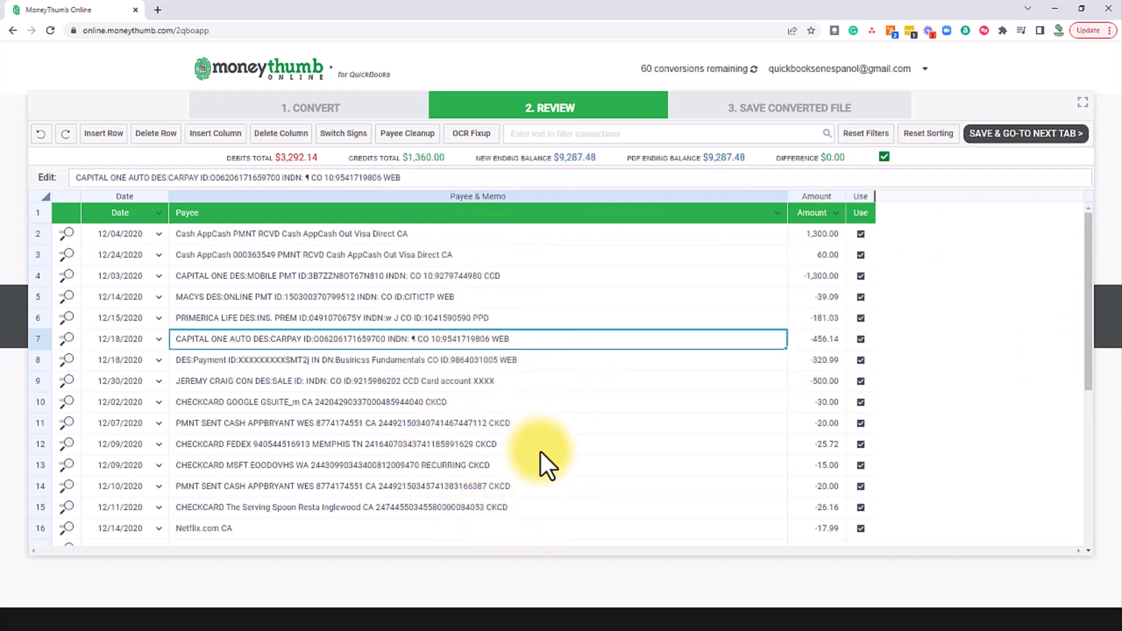
scroll(530, 465, "down", 5)
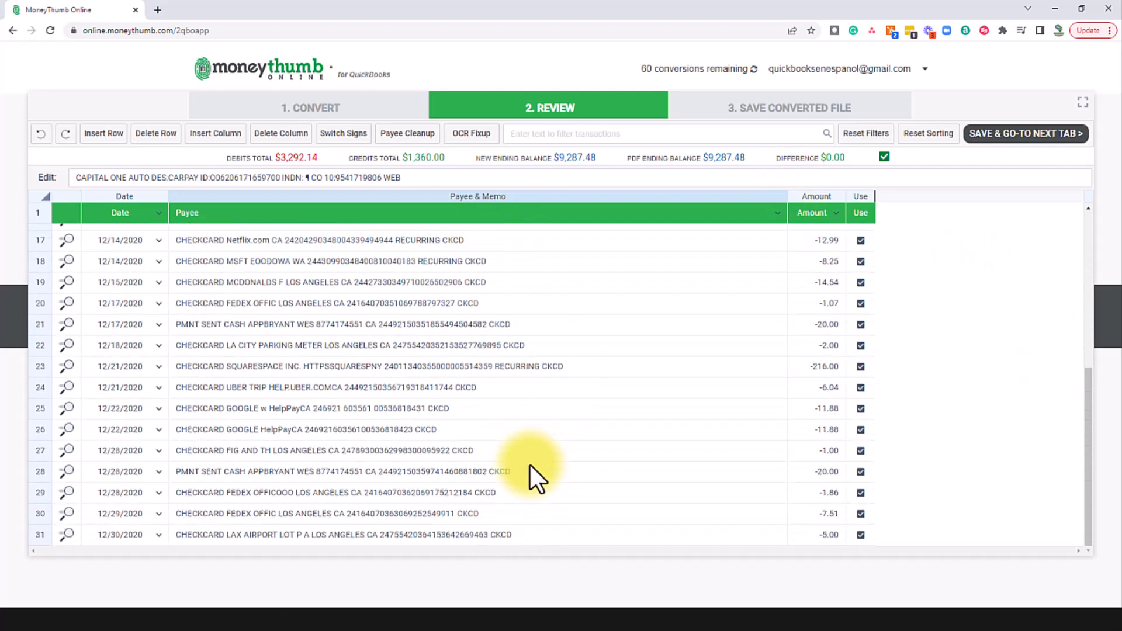
scroll(524, 472, "up", 6)
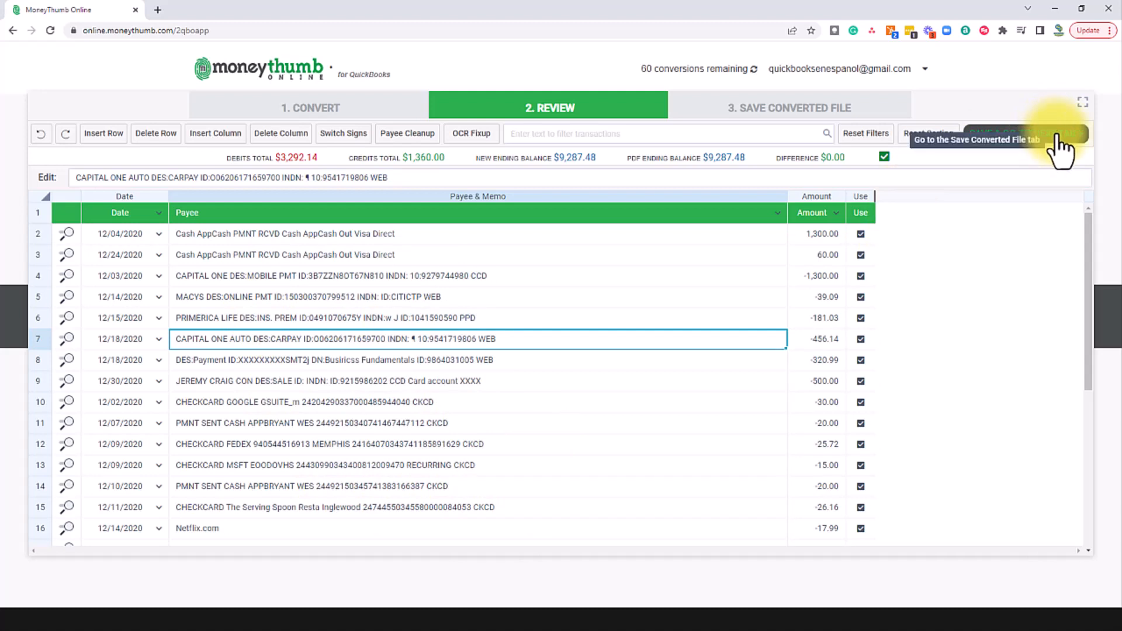
Step: Set the bank to '11162 Bank of America - QB WebConnect', enter the account number, and create the .QBO file
left_click(1059, 137)
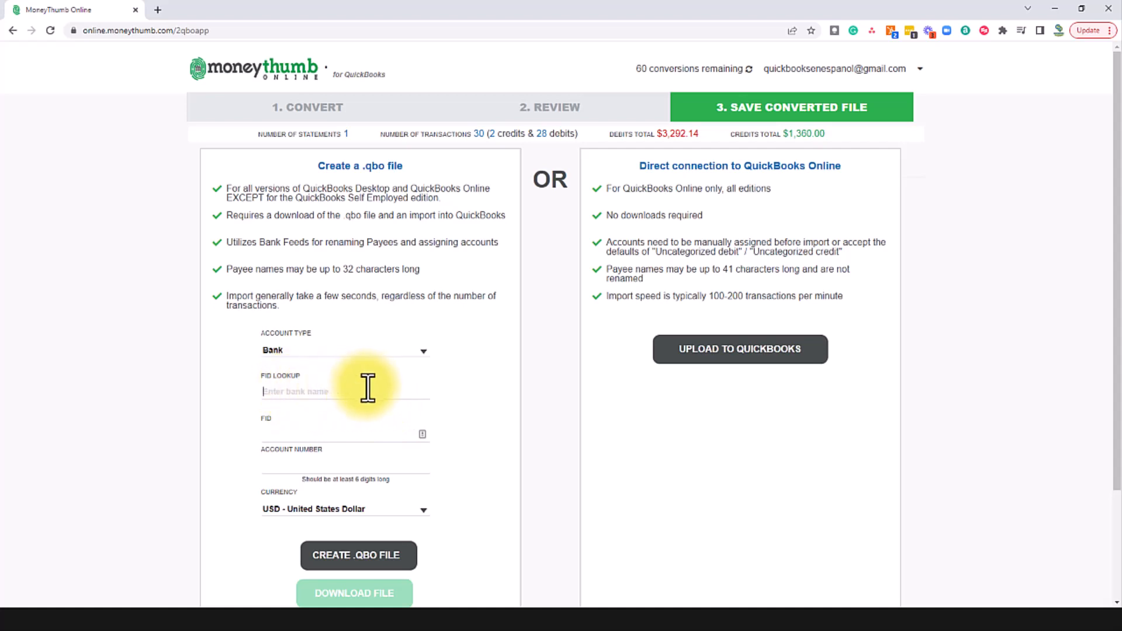
type("bank of")
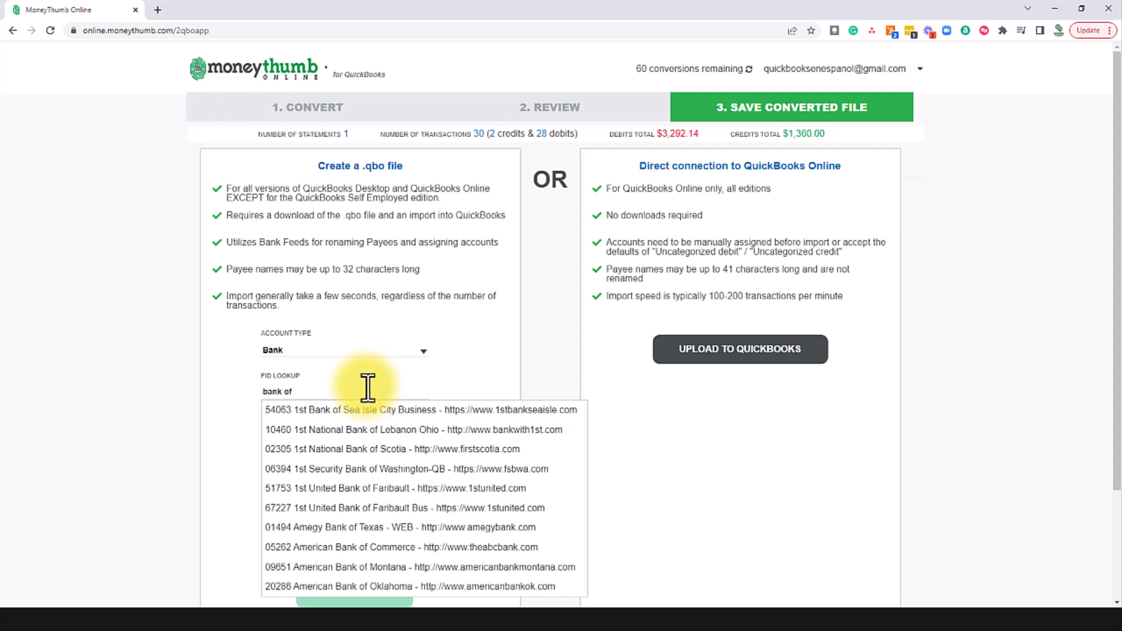
type(" america")
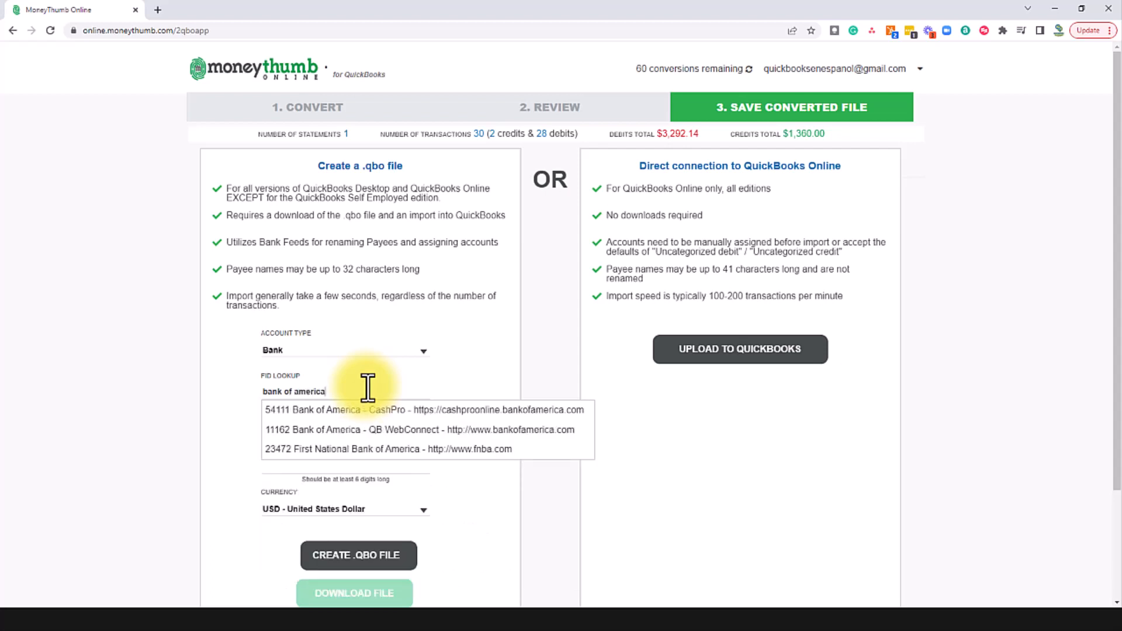
left_click(278, 432)
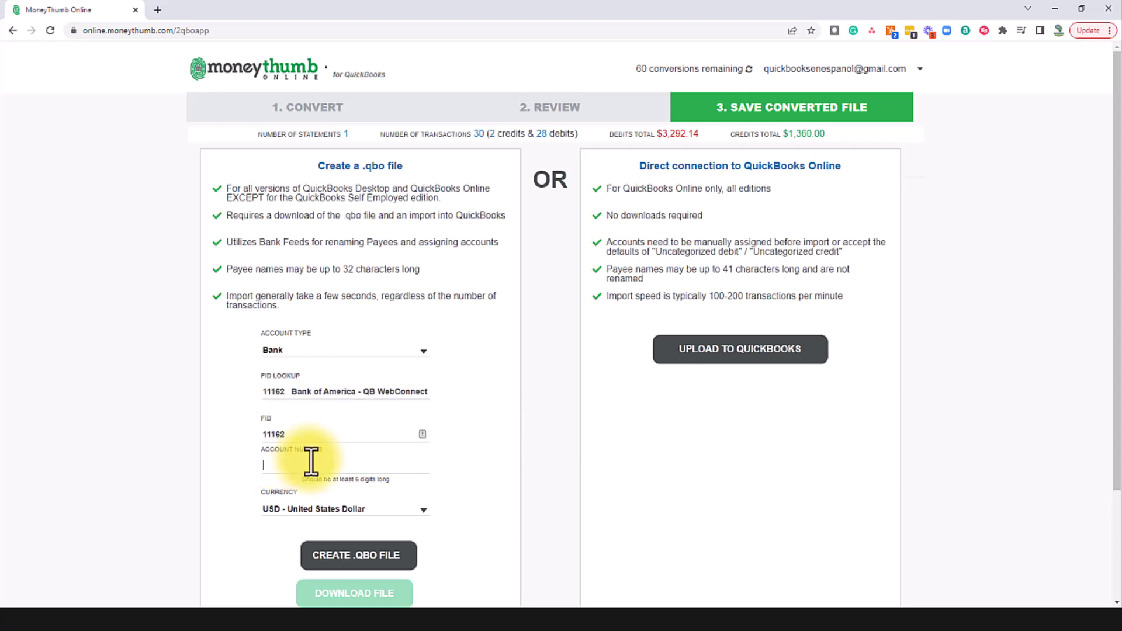
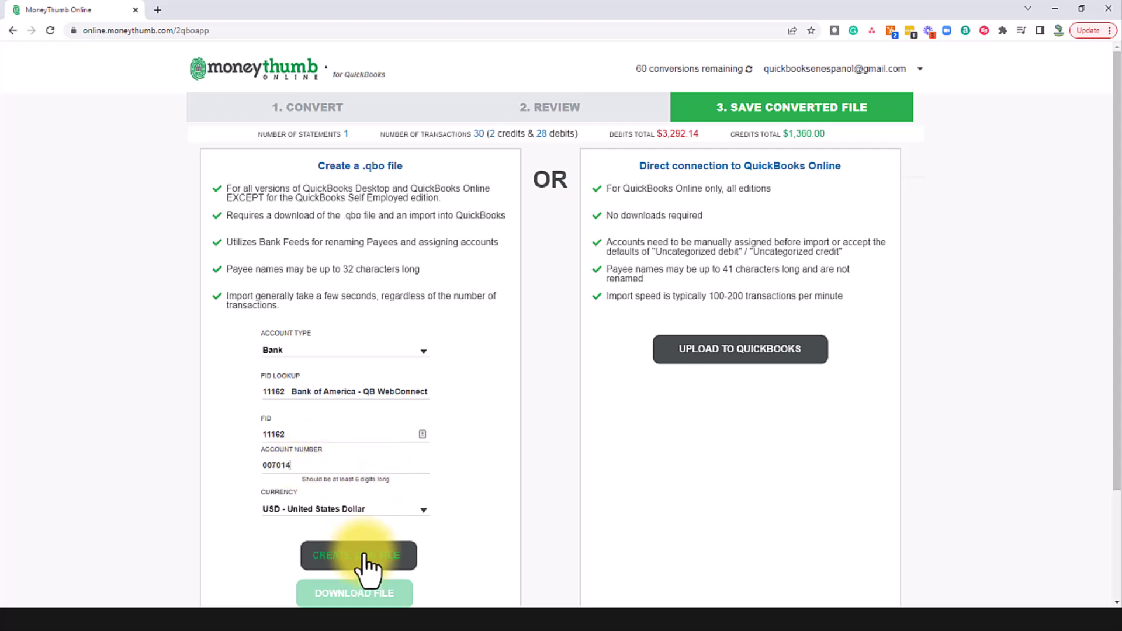
left_click(367, 558)
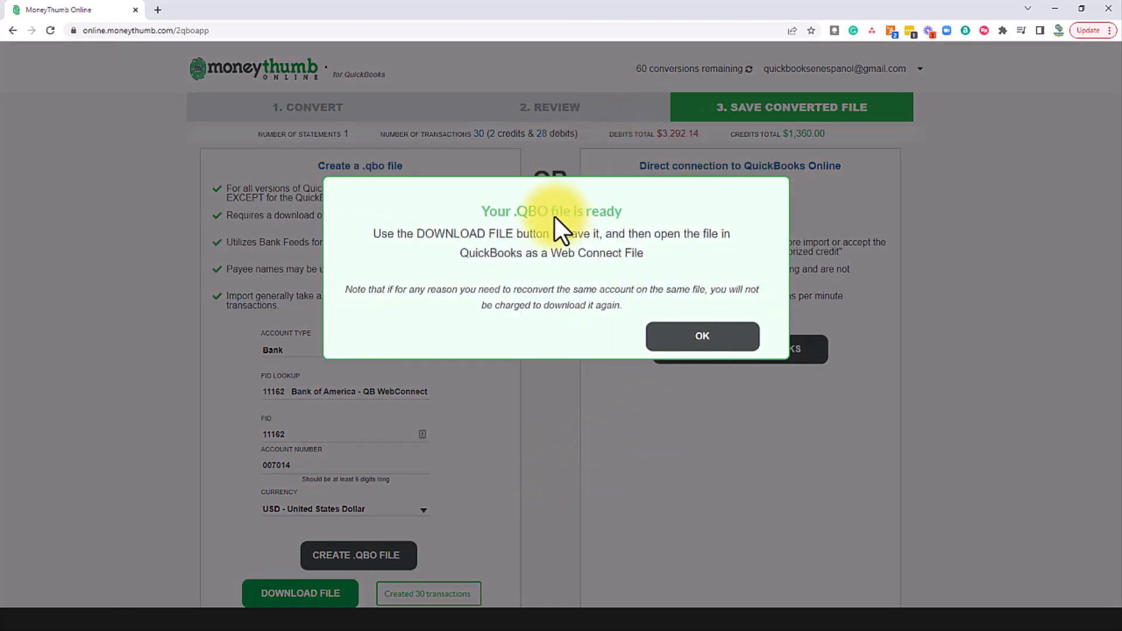
left_click(684, 342)
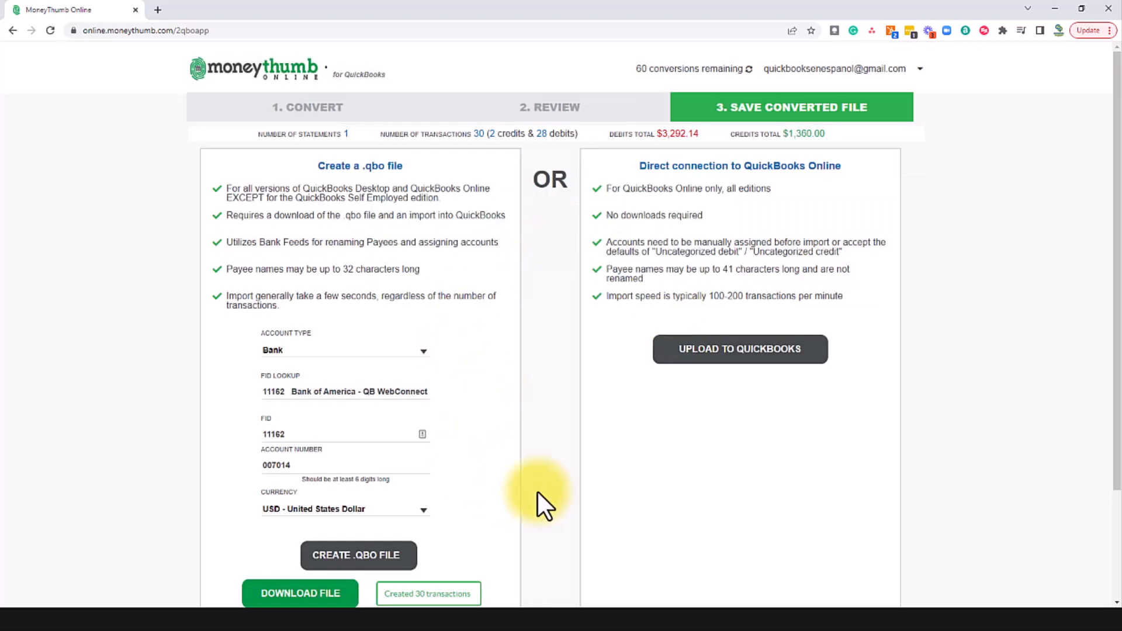
Step: Download the .qbo file and import its 30 transactions into QuickBooks' Sample bank account
left_click(314, 594)
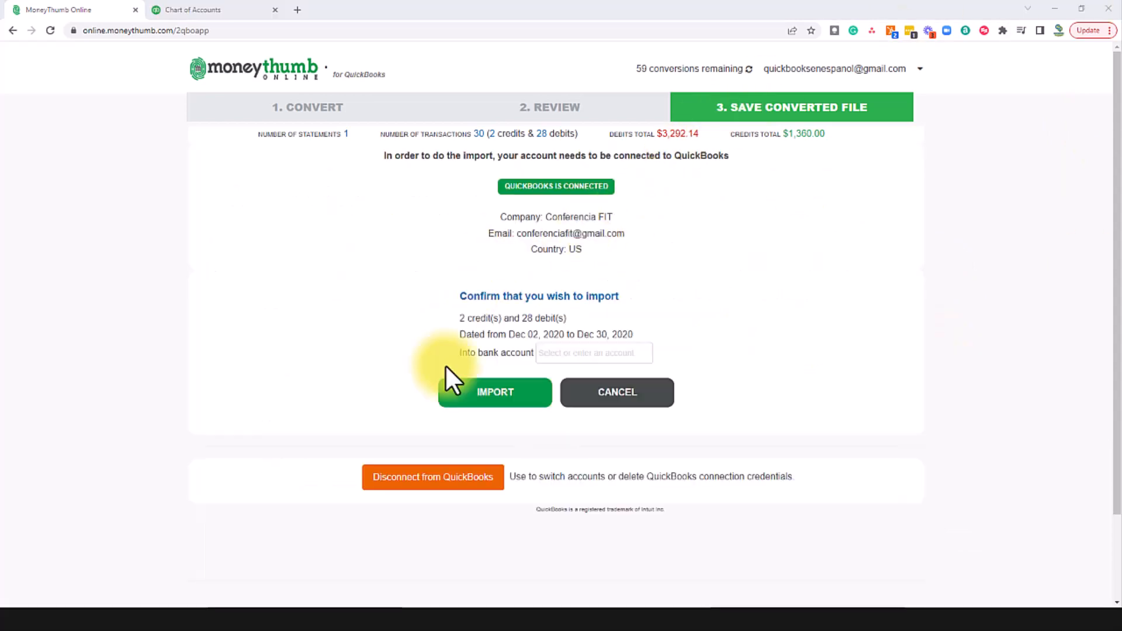
left_click(576, 354)
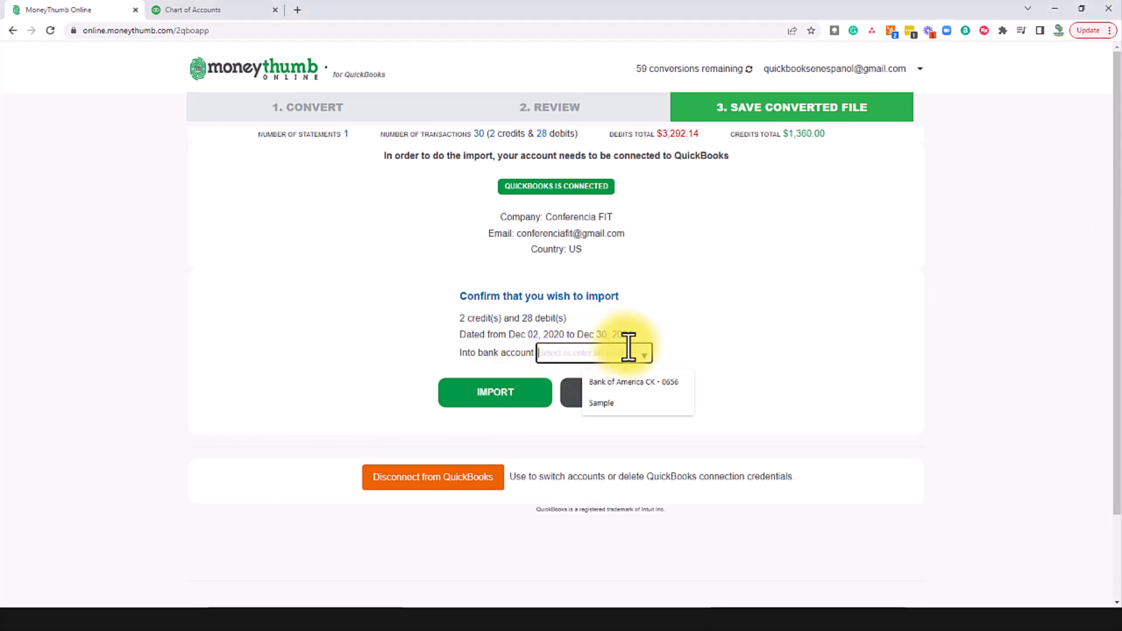
left_click(601, 403)
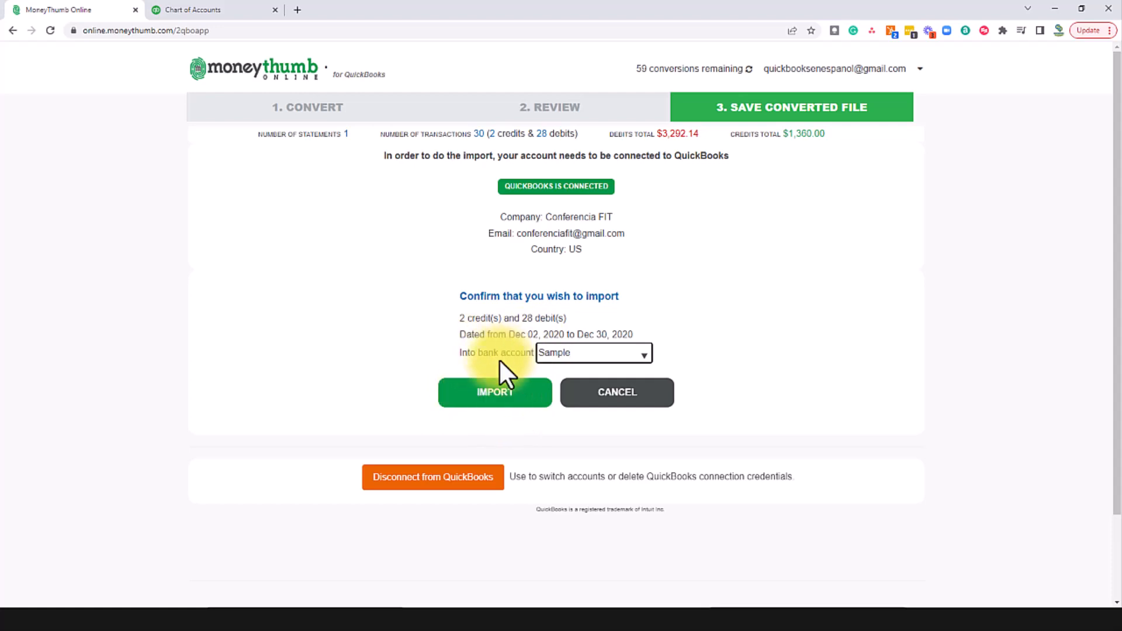
left_click(506, 396)
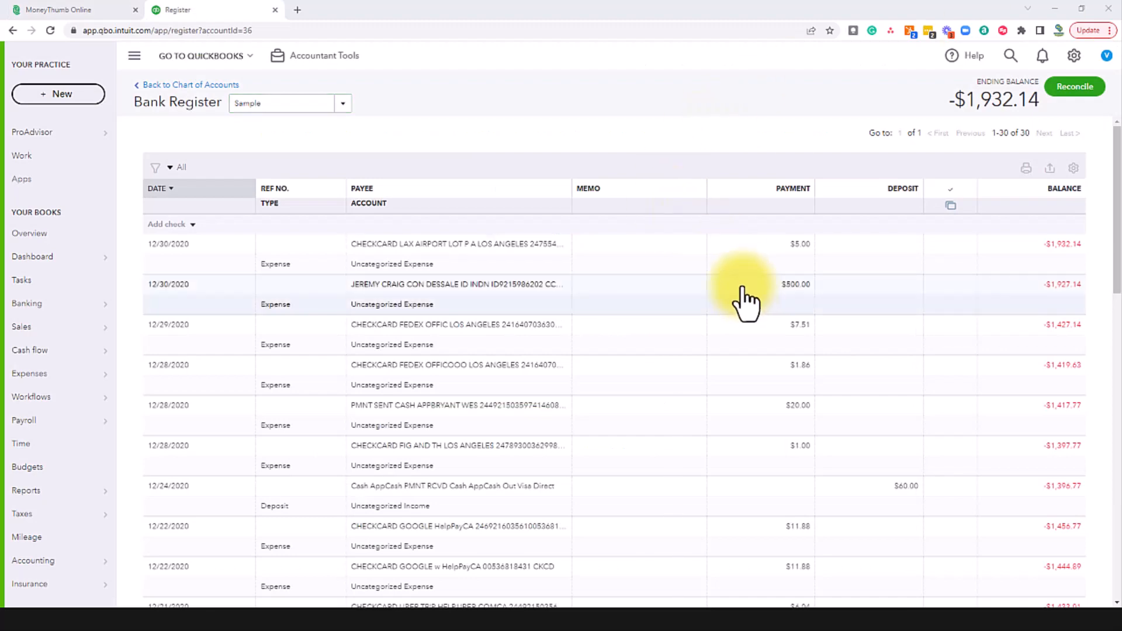
Step: Scroll through the imported transactions in the Sample register, then return to the MoneyThumb Online tab
scroll(699, 292, "down", 4)
scroll(699, 295, "down", 8)
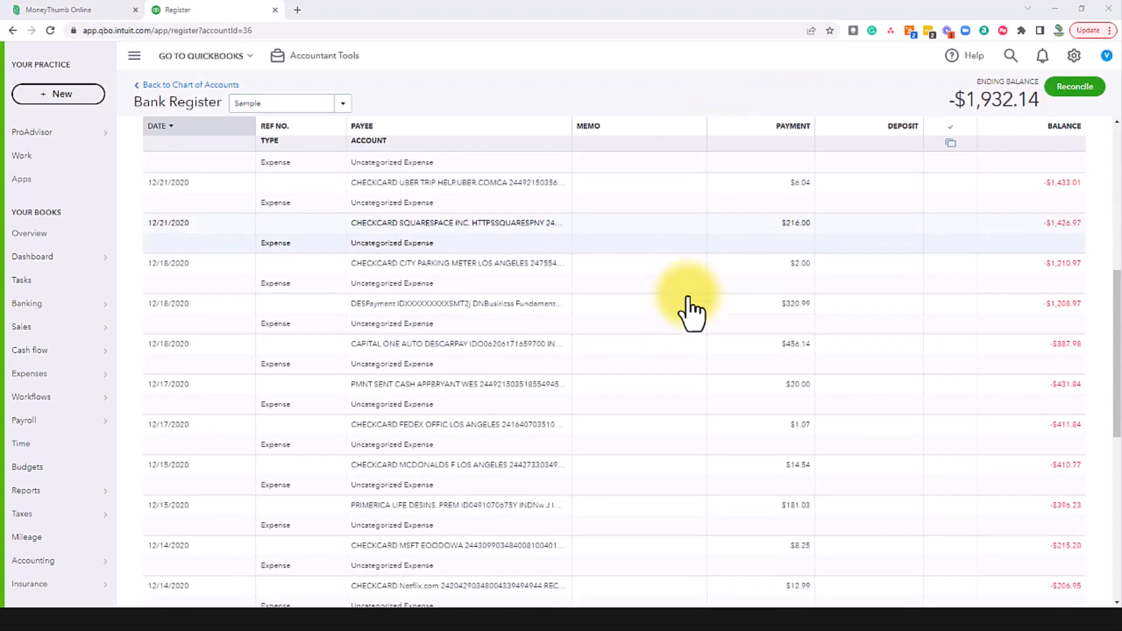
scroll(687, 324, "down", 2)
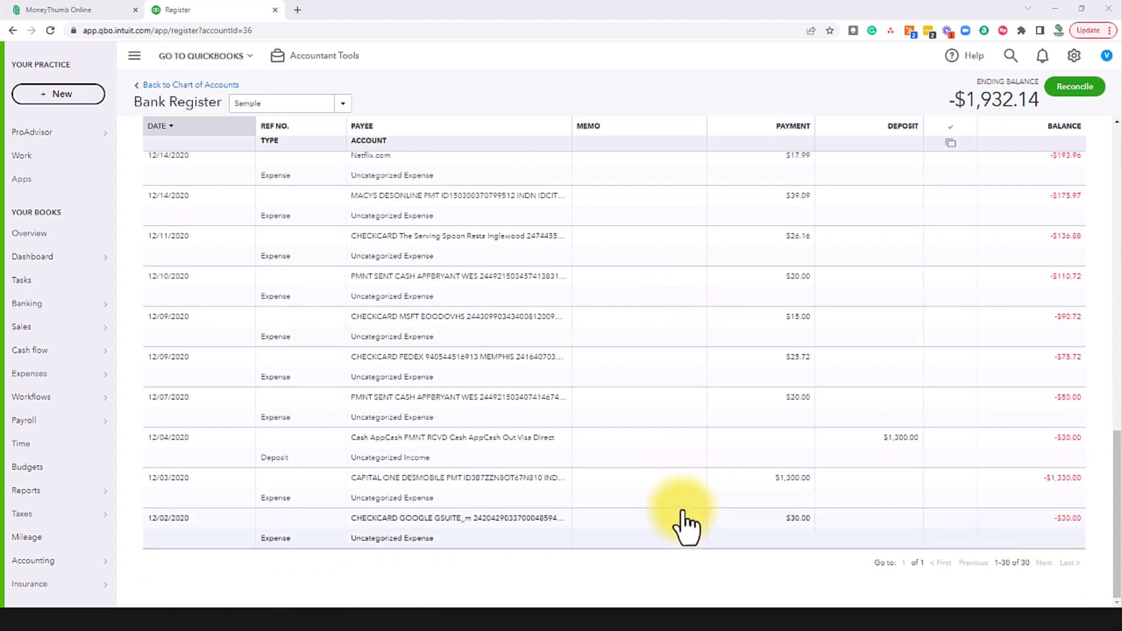
scroll(687, 499, "up", 8)
scroll(691, 494, "up", 7)
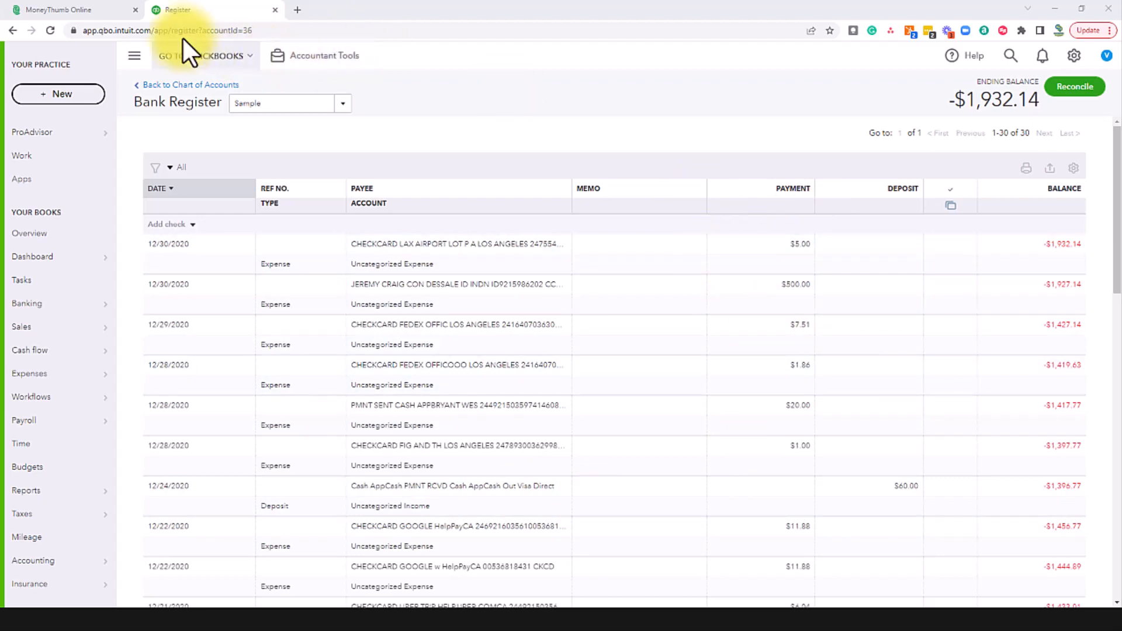
left_click(88, 10)
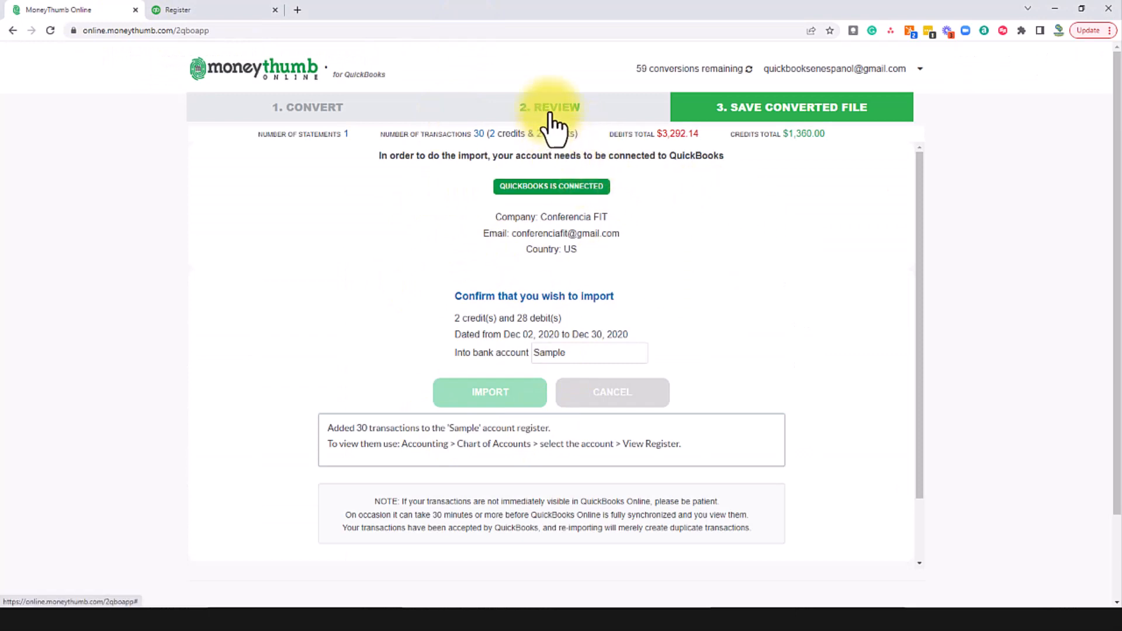
Step: Return to MoneyThumb's Save Converted File step showing the .qbo and QuickBooks Online connection options
left_click(721, 119)
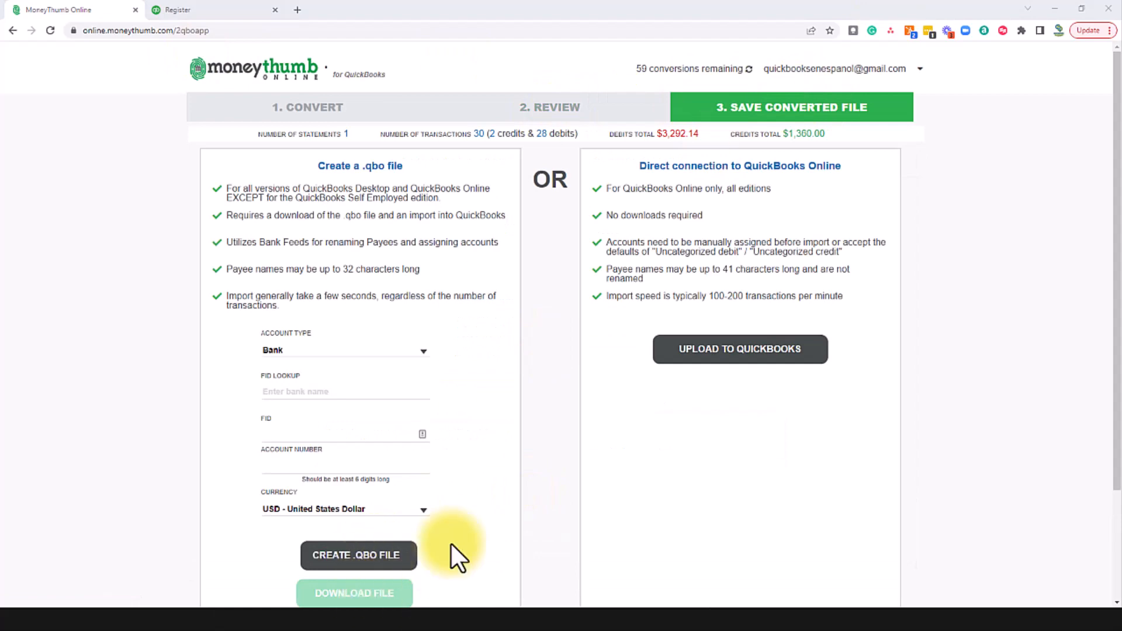
scroll(403, 573, "down", 3)
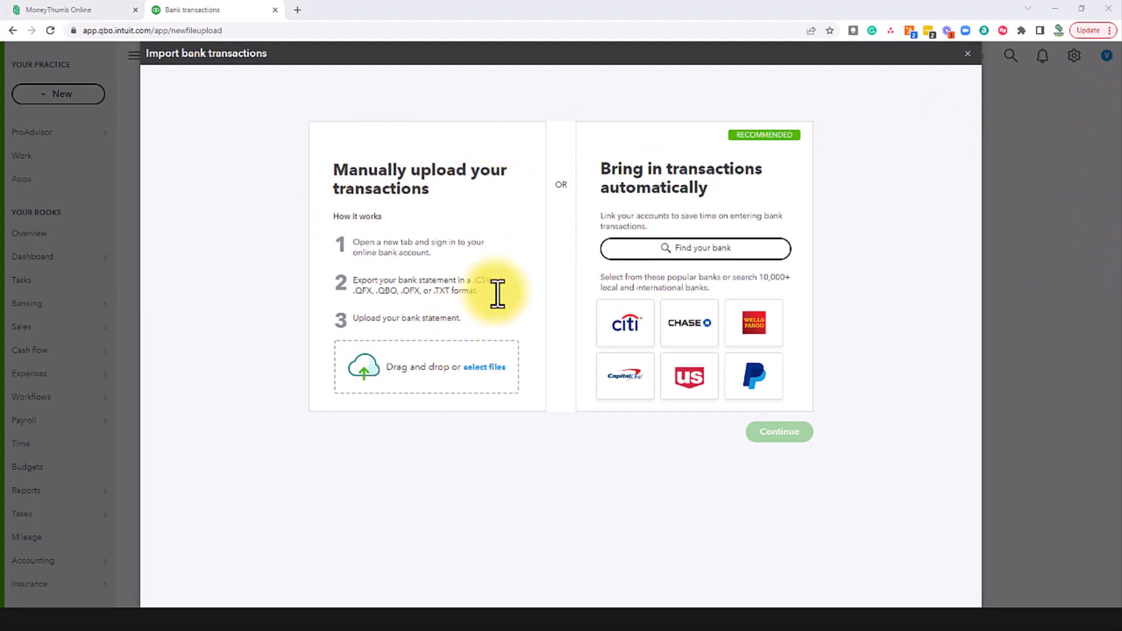
Step: Upload BOA_Entrenamiento_EjemplodeConciliacionBancaria.qbo to QuickBooks Online's bank transactions import
left_click(482, 367)
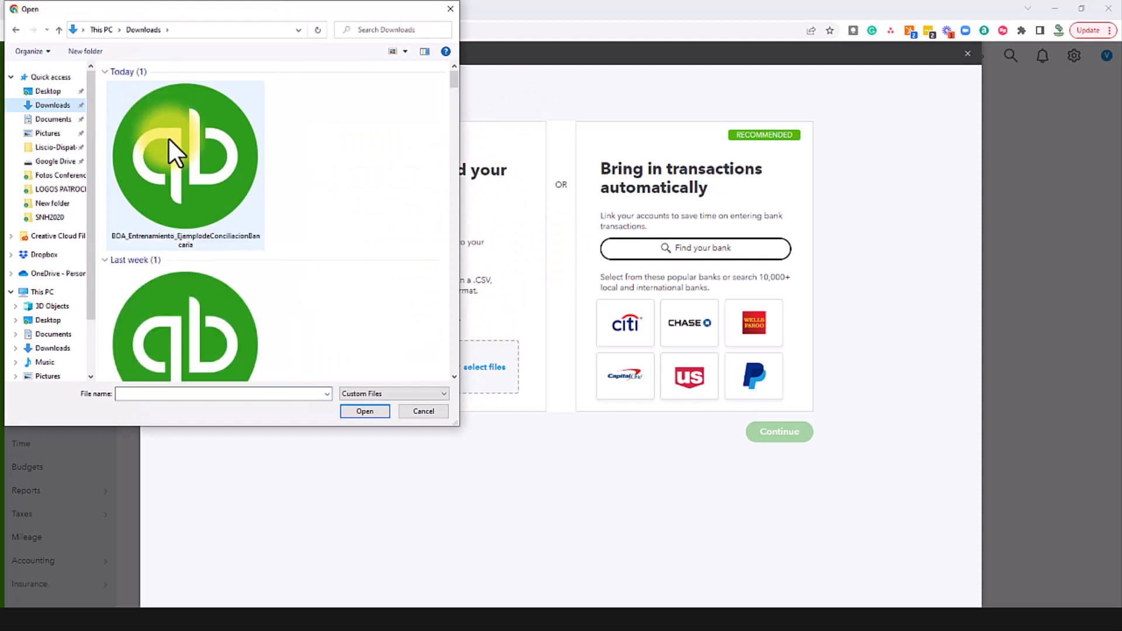
left_click(169, 140)
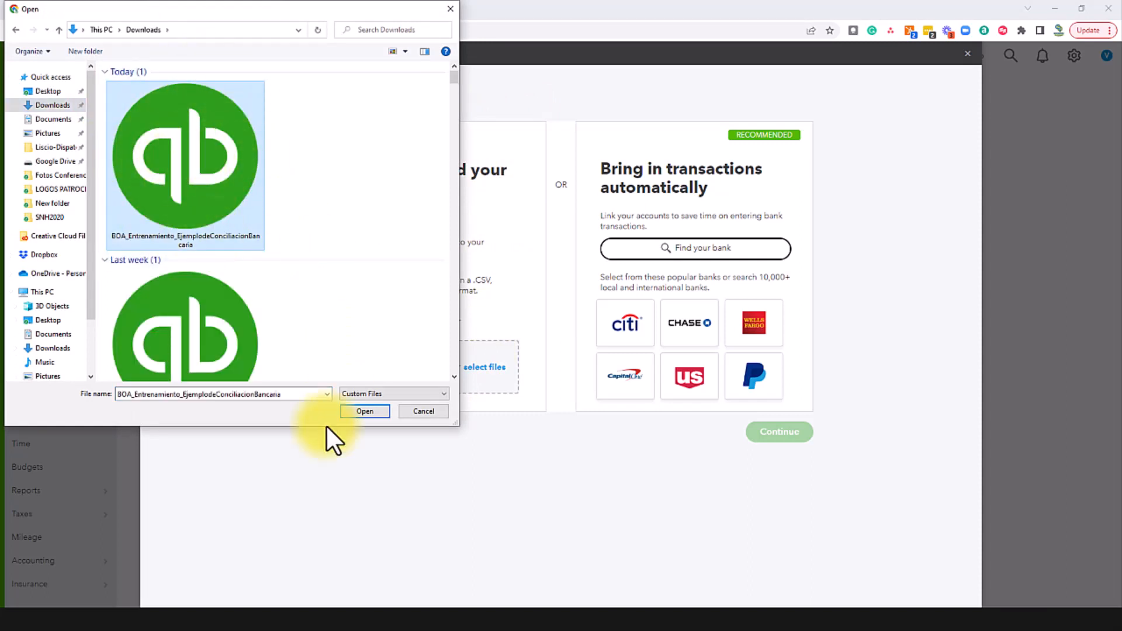
left_click(356, 412)
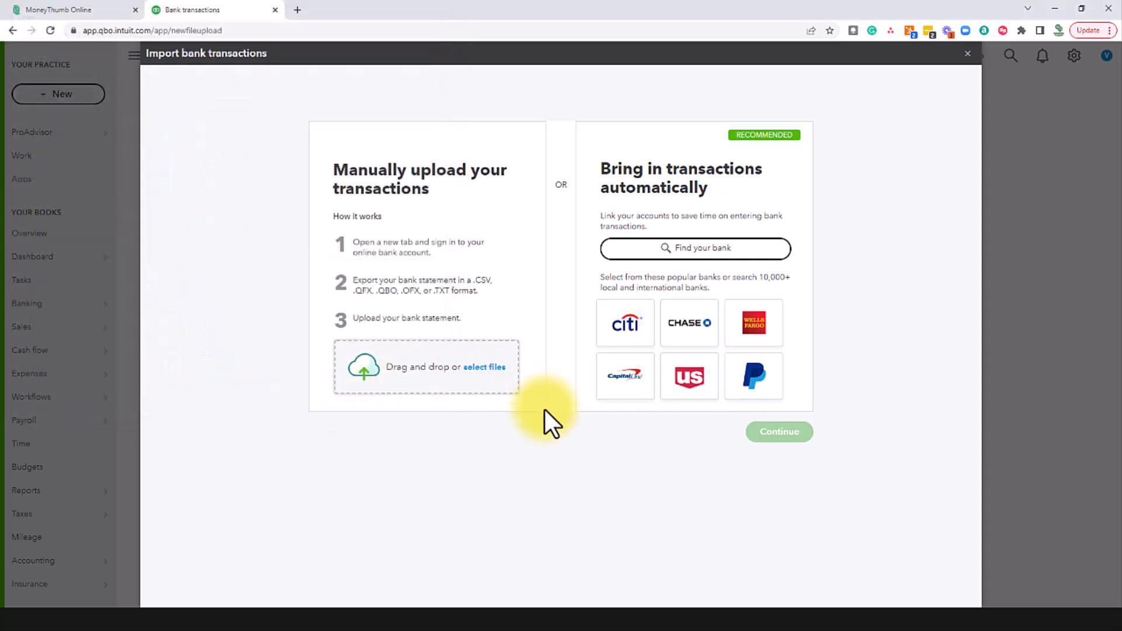
left_click(802, 427)
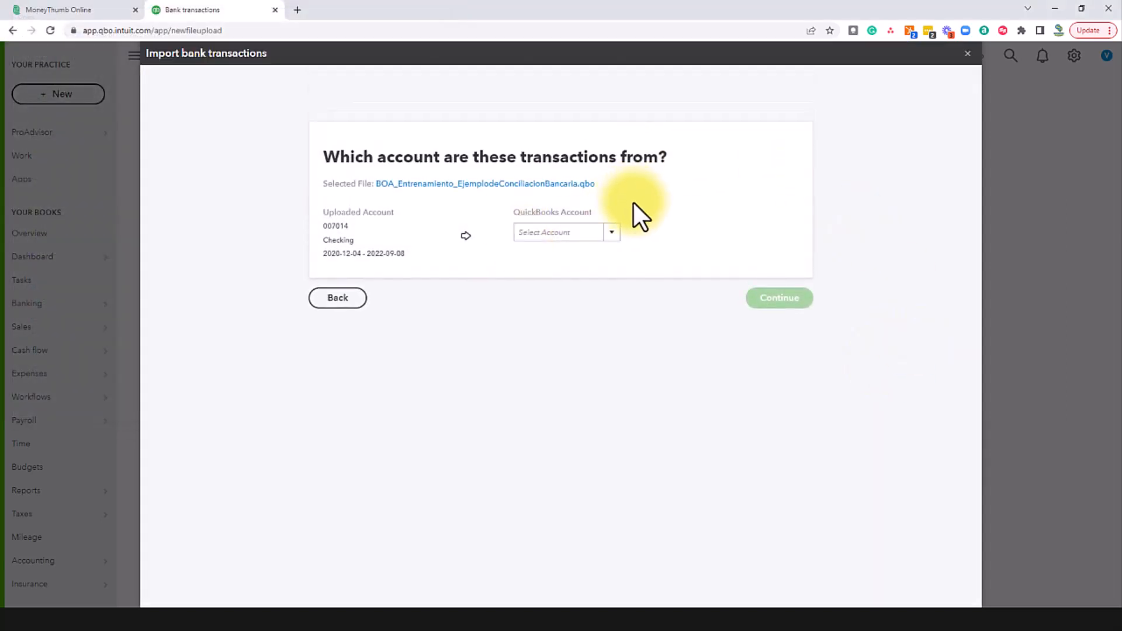
Step: Map the uploaded transactions to the Sample account and complete the import
left_click(611, 234)
left_click(564, 297)
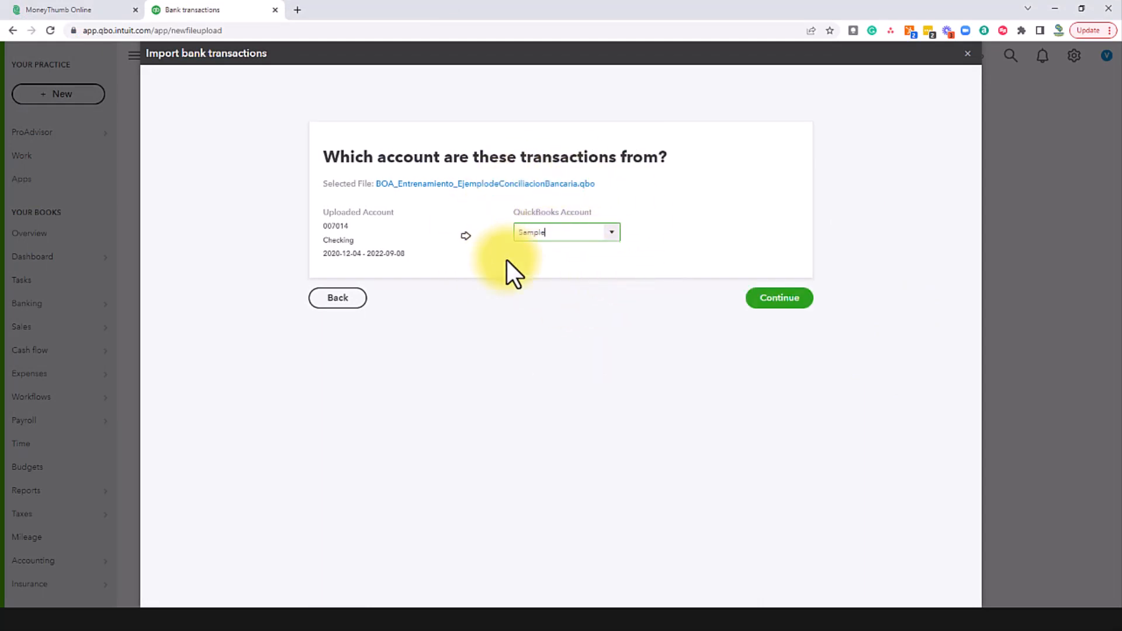
left_click(777, 301)
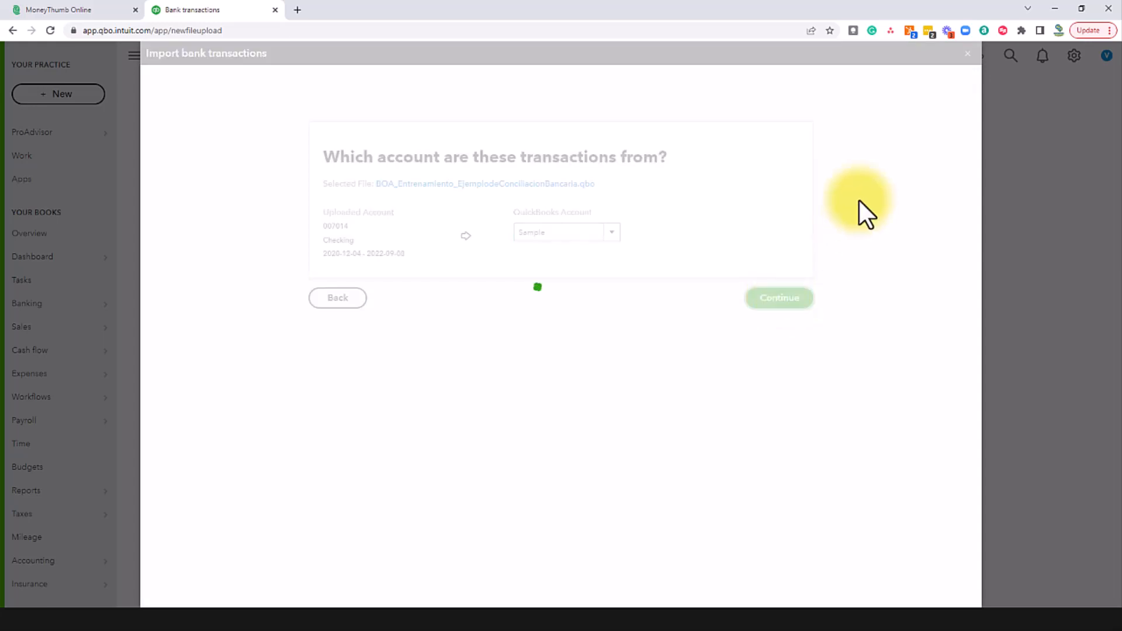
left_click(781, 239)
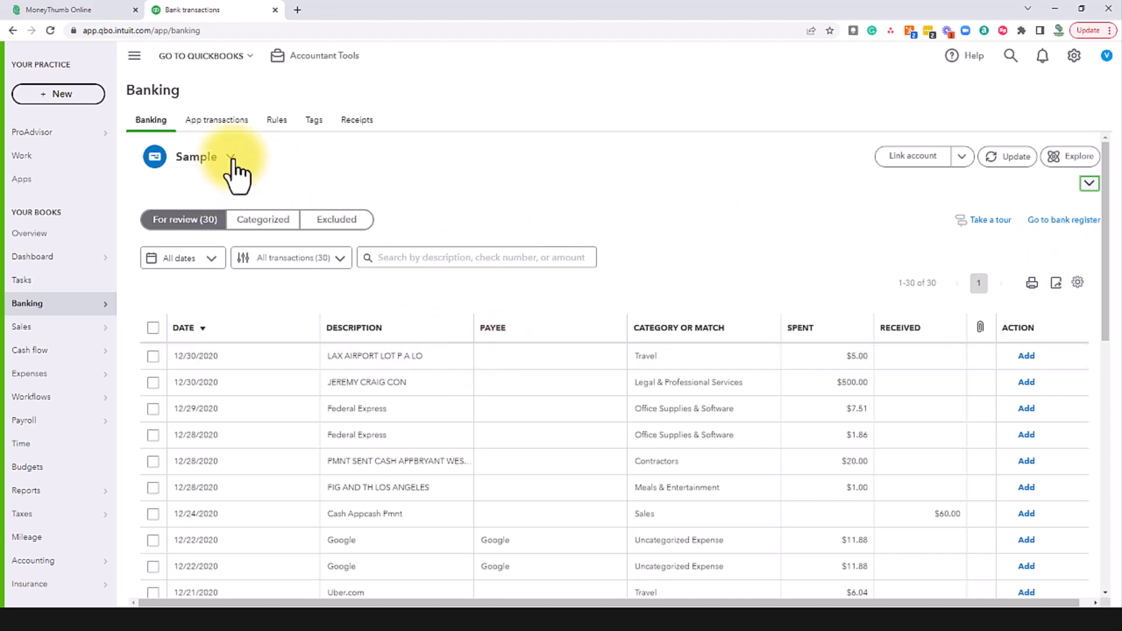
scroll(607, 405, "down", 10)
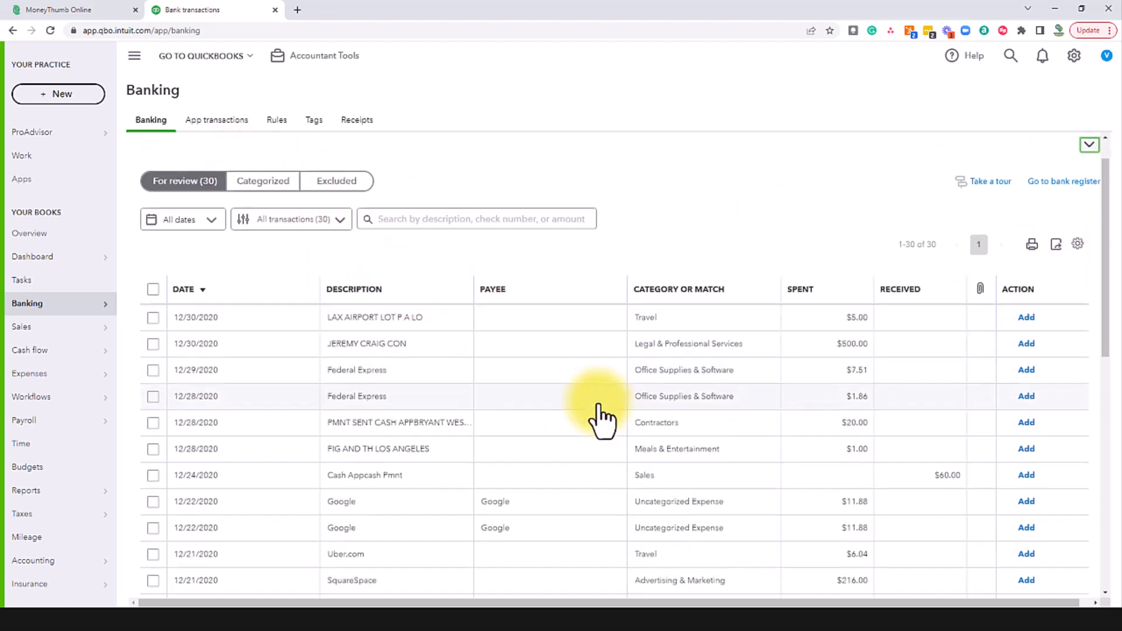
scroll(599, 429, "up", 10)
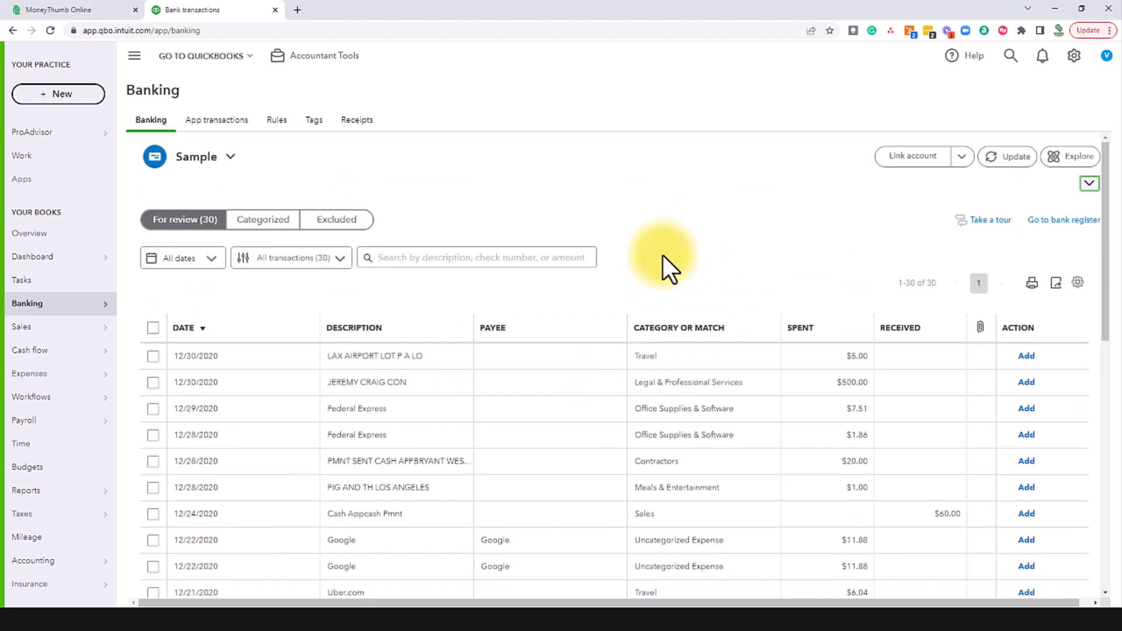
scroll(678, 240, "down", 2)
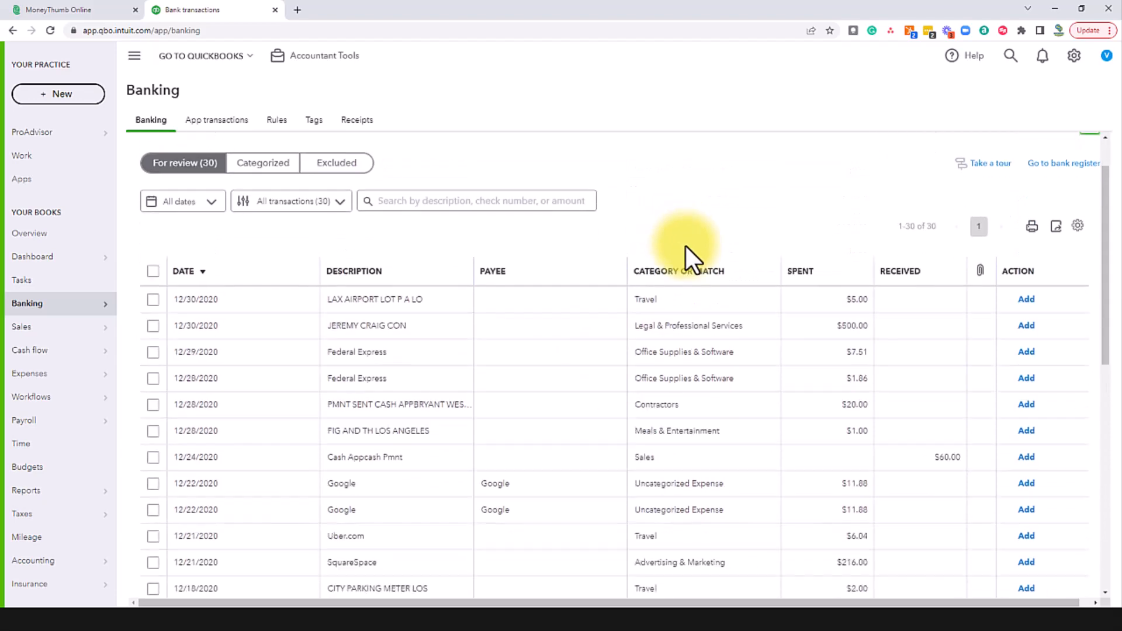
left_click(672, 238)
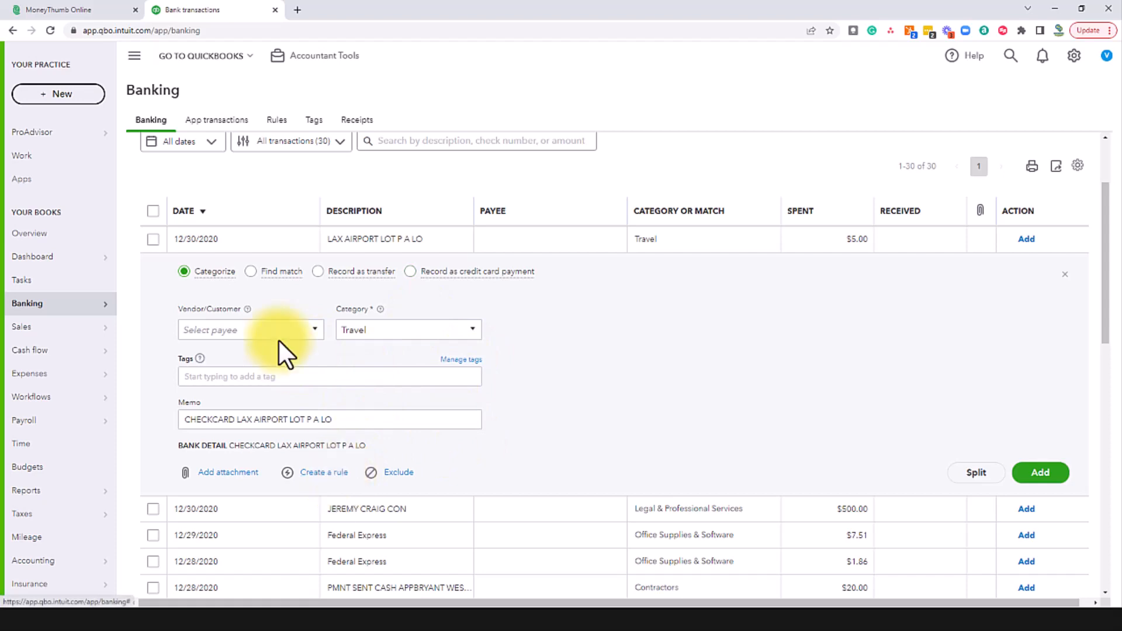
left_click(223, 330)
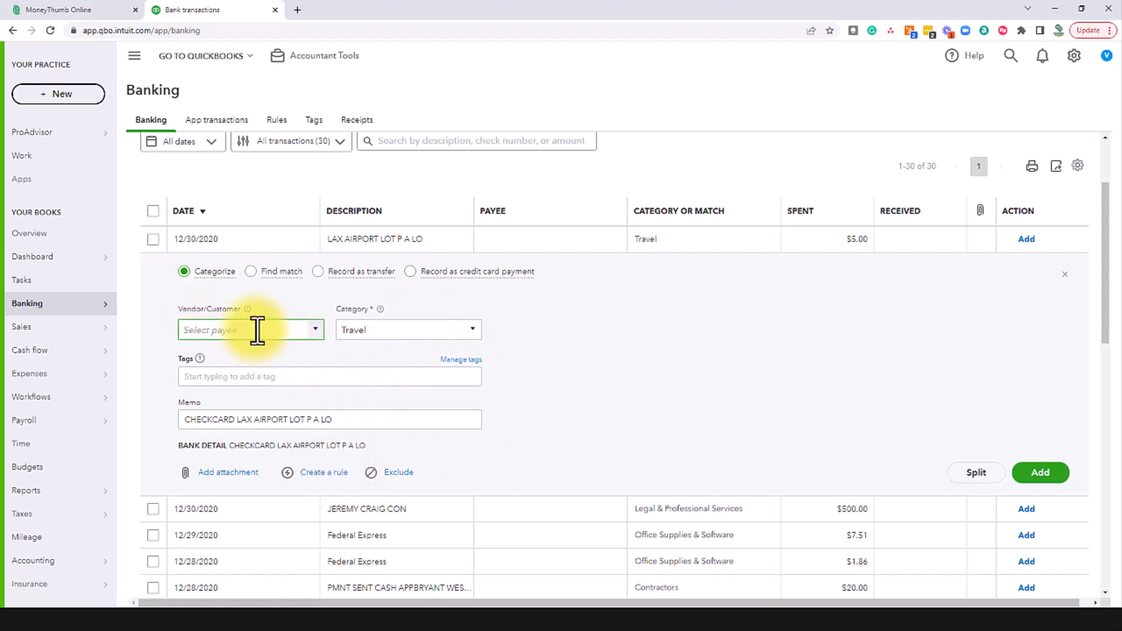
type("Lax Pa")
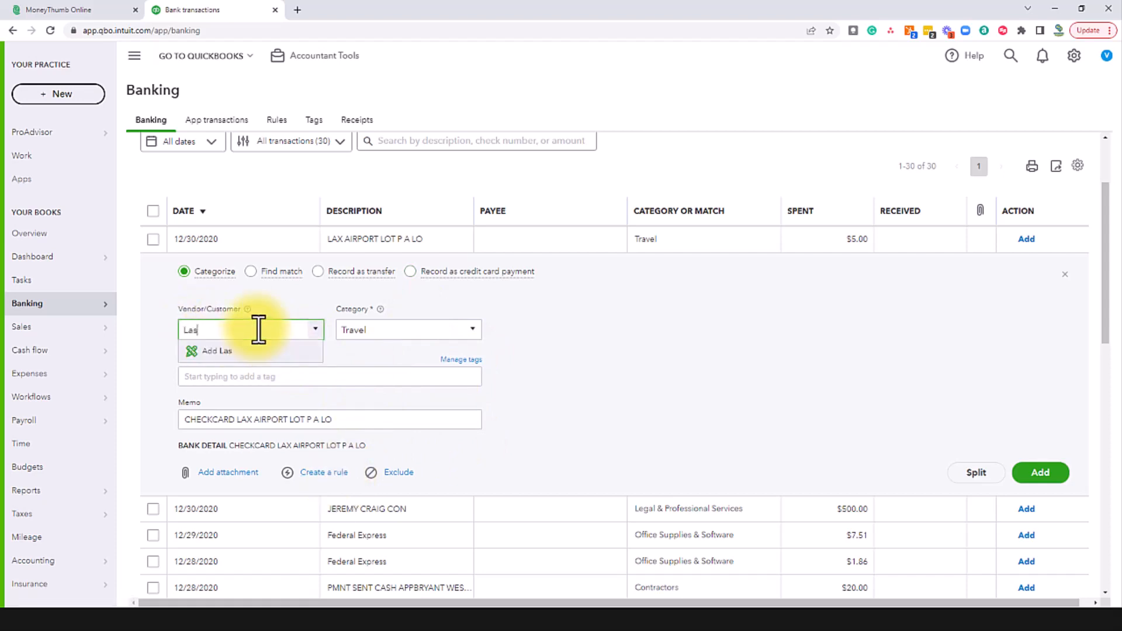
type("rking")
left_click(237, 352)
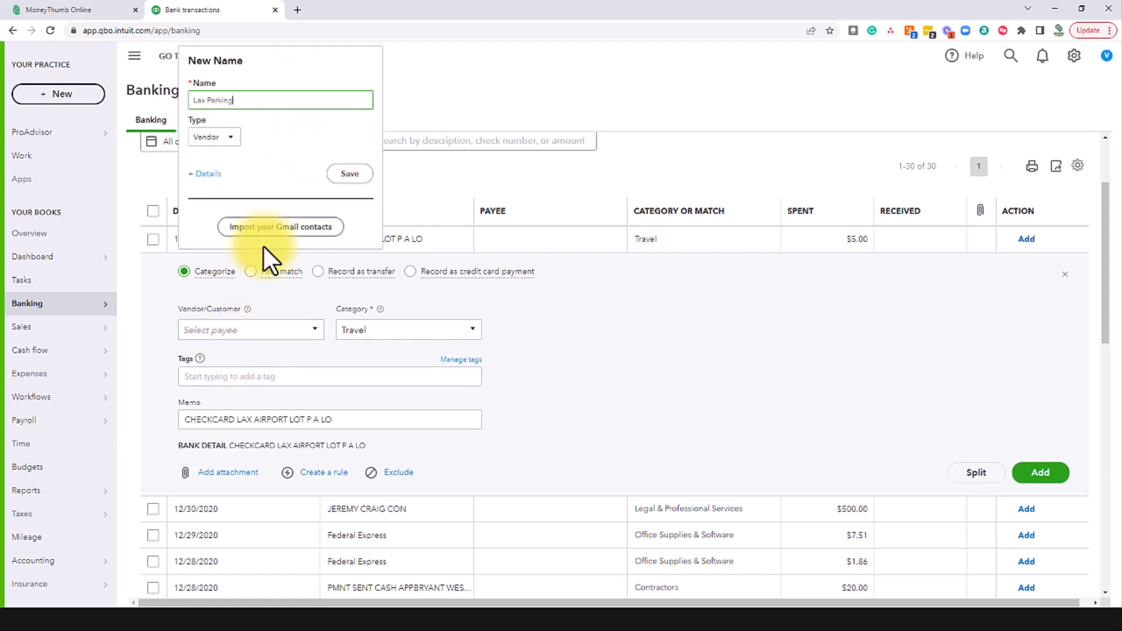
left_click(548, 315)
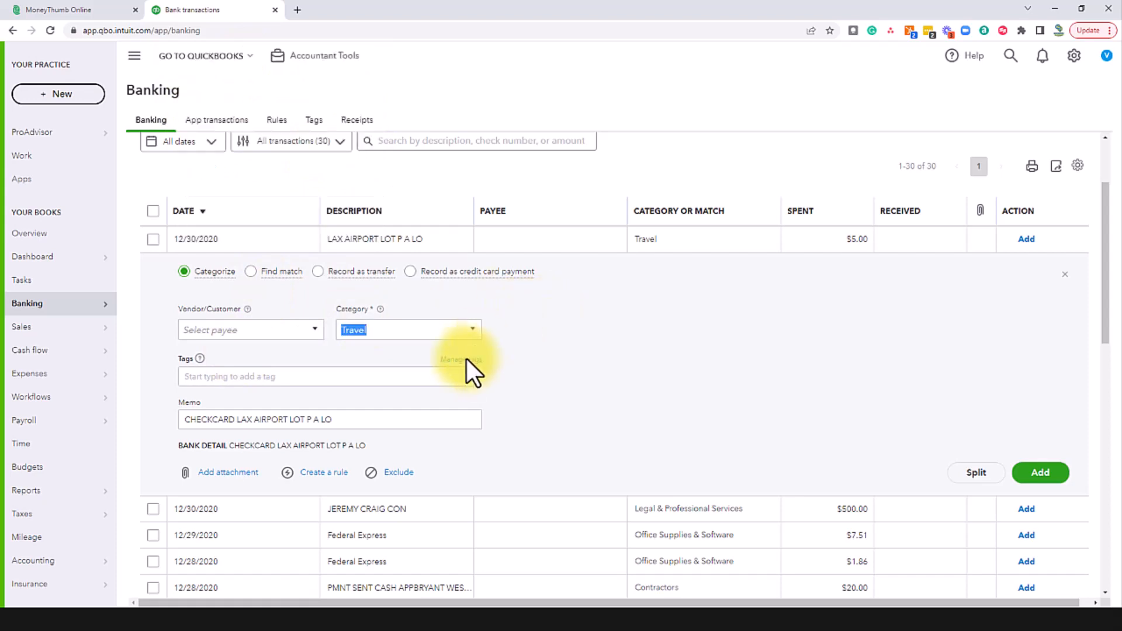
left_click(364, 331)
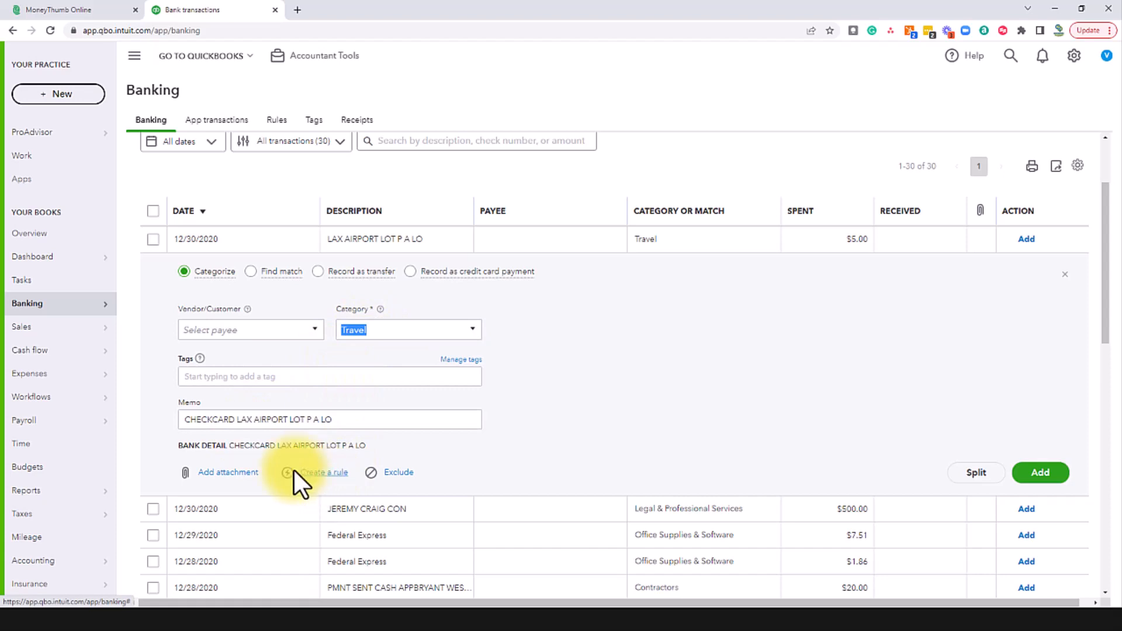
left_click(1065, 275)
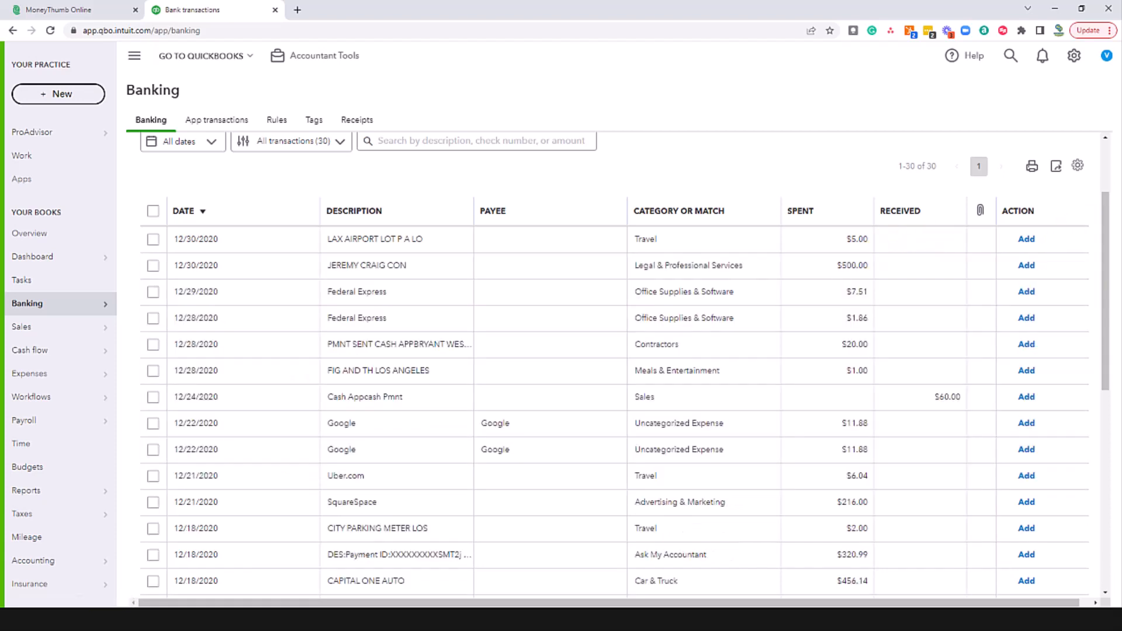